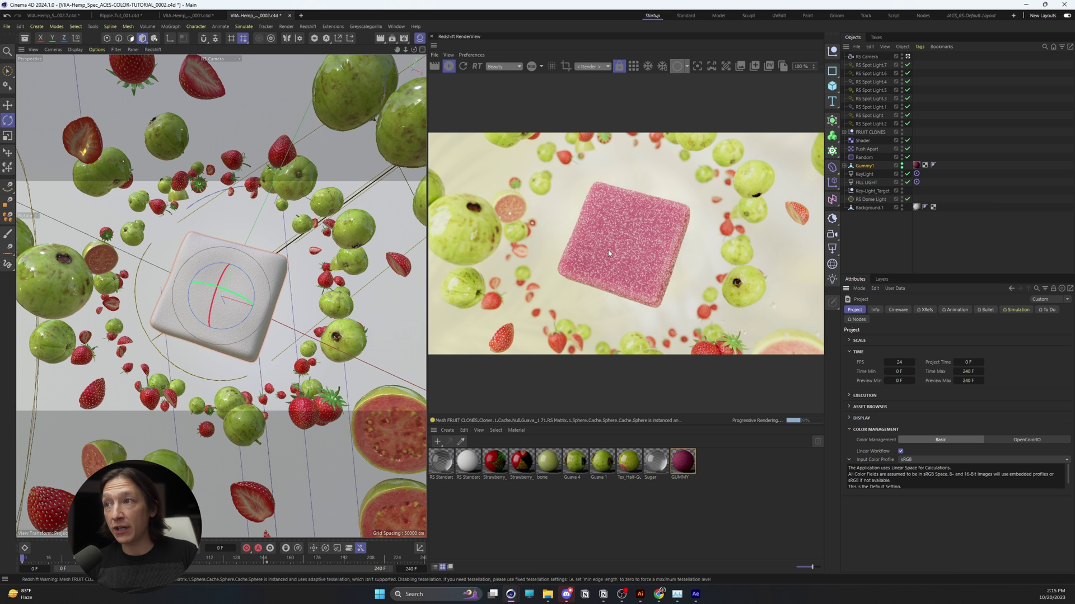
# Stop the live render, switch the project's color management to OpenColorIO, and convert the scene colors from sRGB and scene-linear Rec.709-sRGB to ACEScg.
pyautogui.click(446, 67)
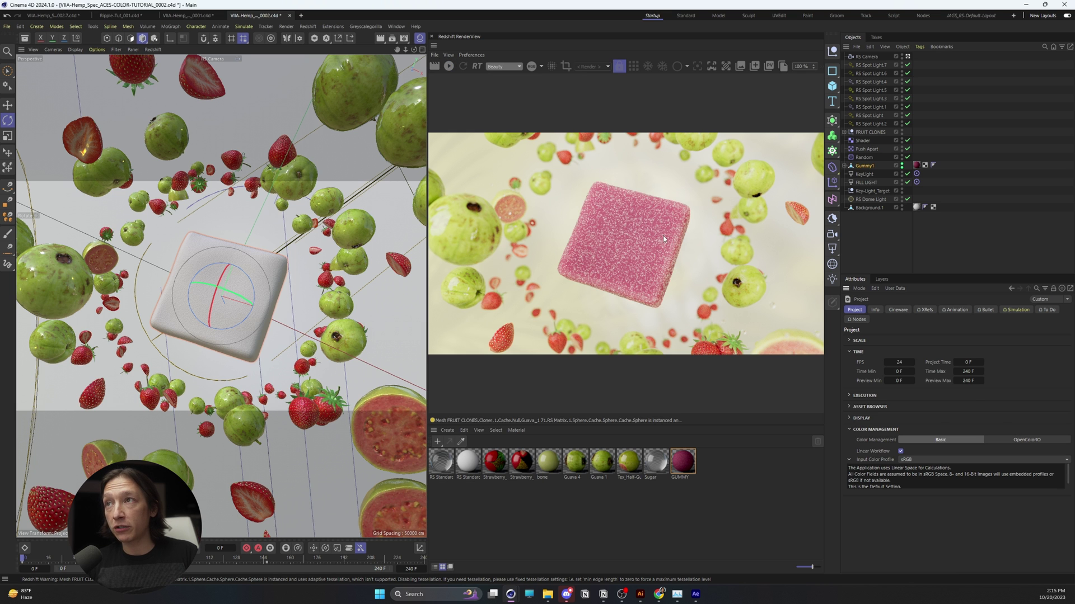
pyautogui.click(1018, 440)
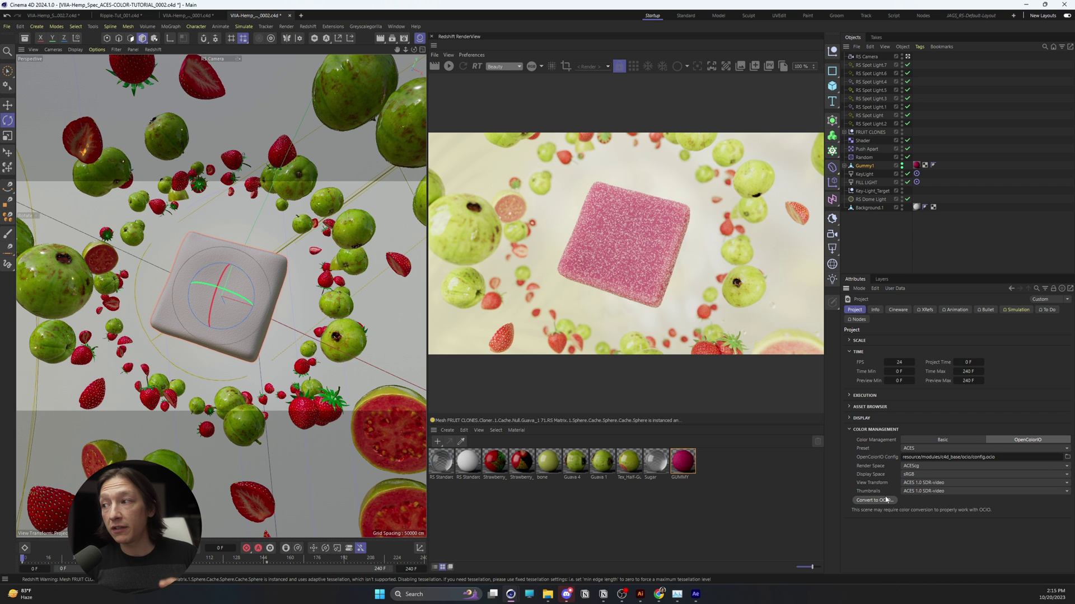
pyautogui.click(886, 500)
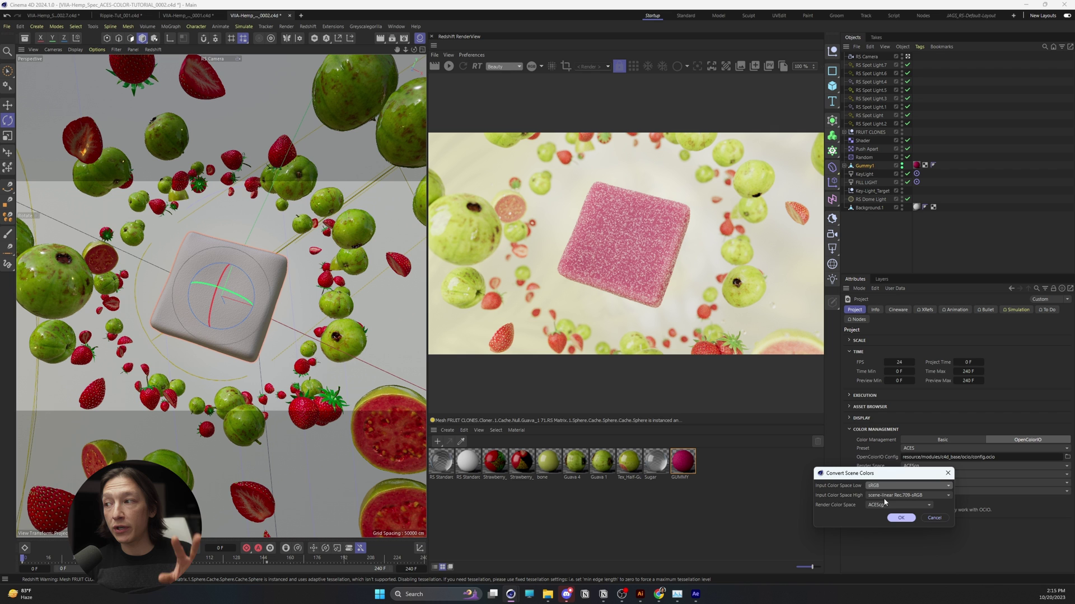
pyautogui.moveTo(857, 475); pyautogui.dragTo(718, 444)
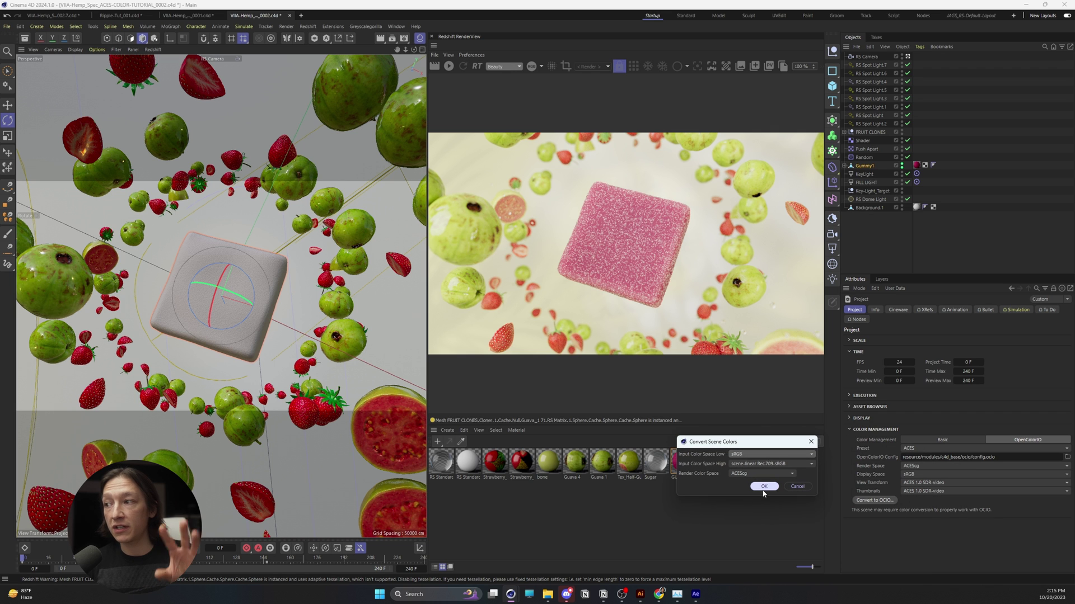
pyautogui.click(763, 488)
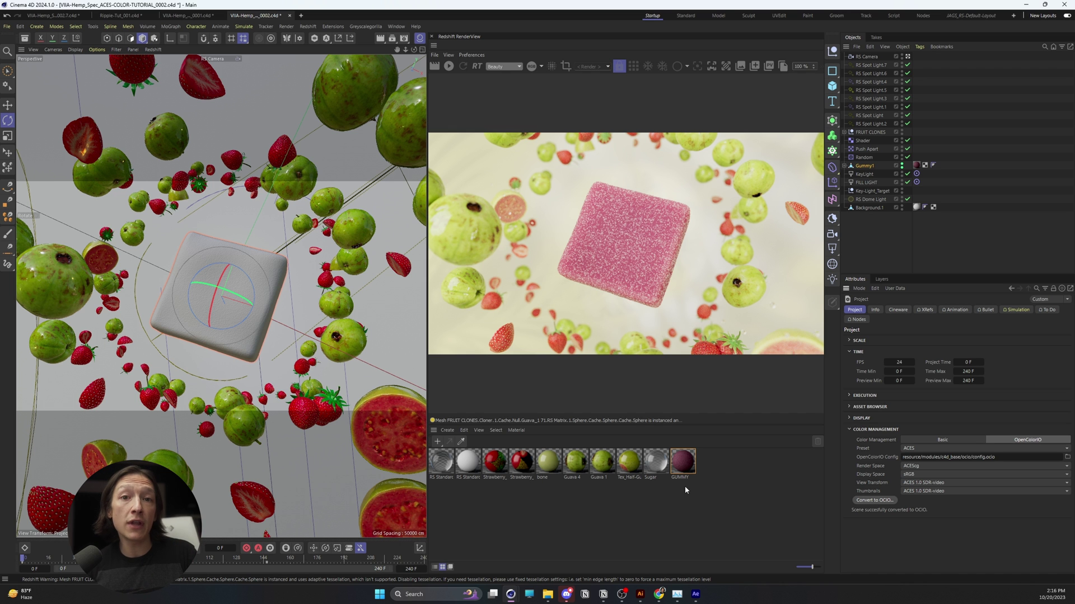
# Examine the color space of the diffuse texture in the Strawberry_Whole material's node graph.
pyautogui.doubleClick(494, 471)
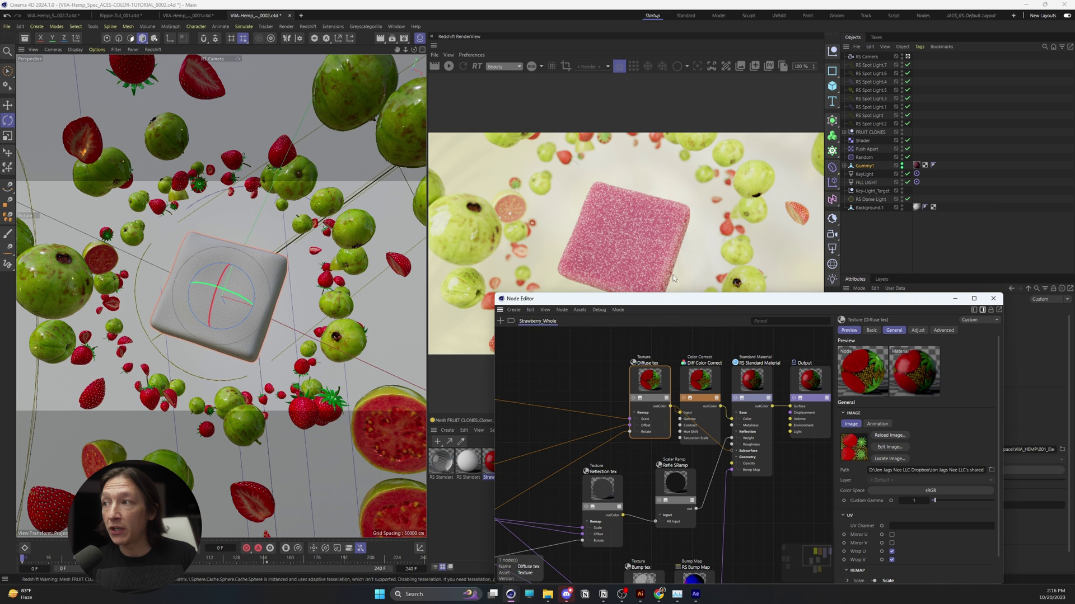
pyautogui.moveTo(671, 298); pyautogui.dragTo(474, 225)
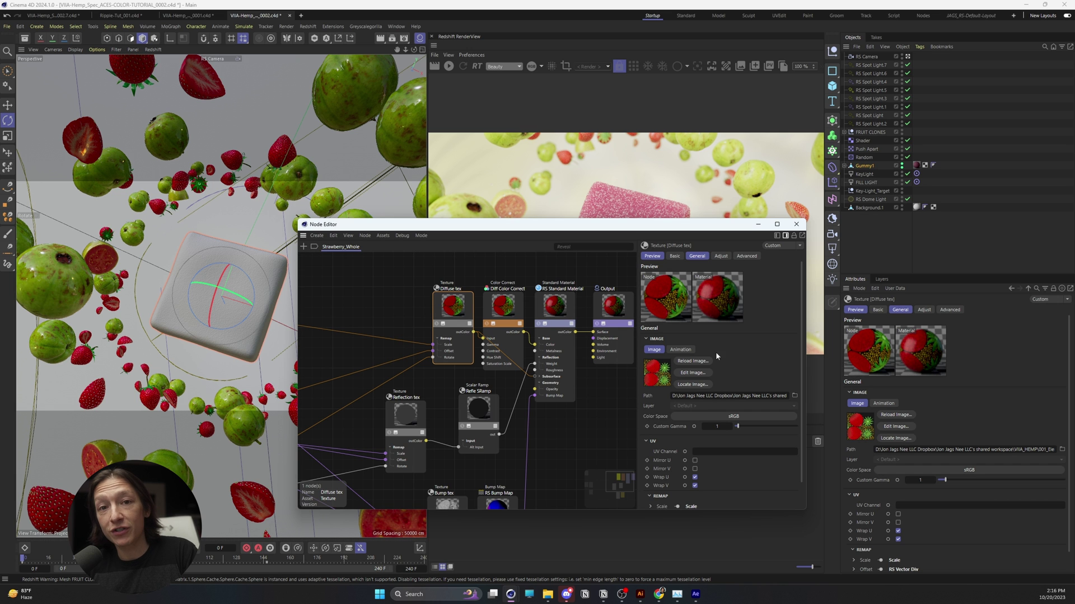
pyautogui.click(796, 223)
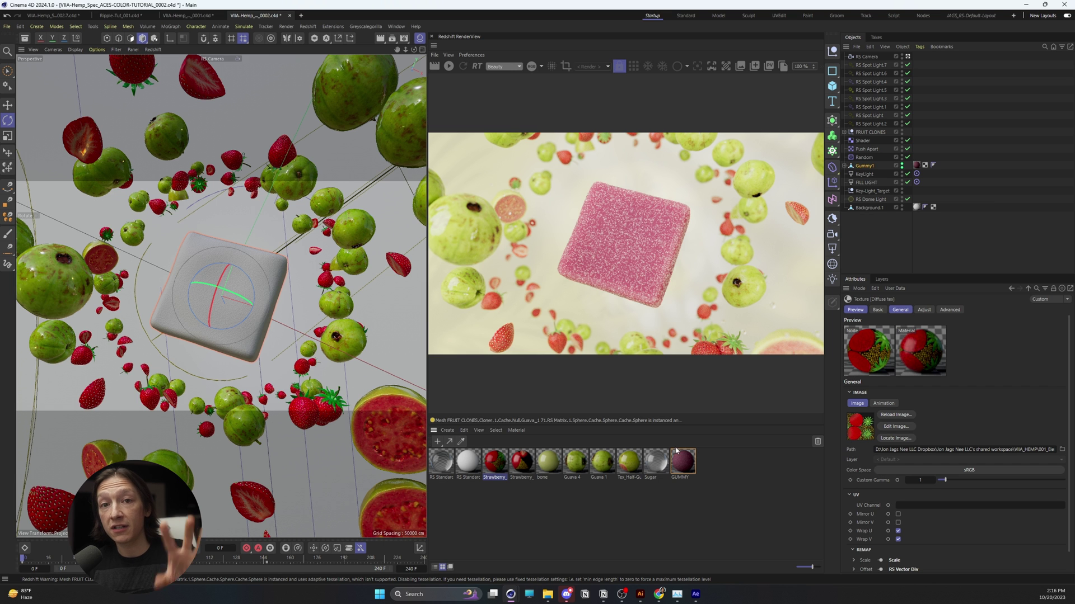
# Enable OpenColorIO File Rules in the Redshift global render settings, with the project's color management settings shown alongside.
pyautogui.click(403, 40)
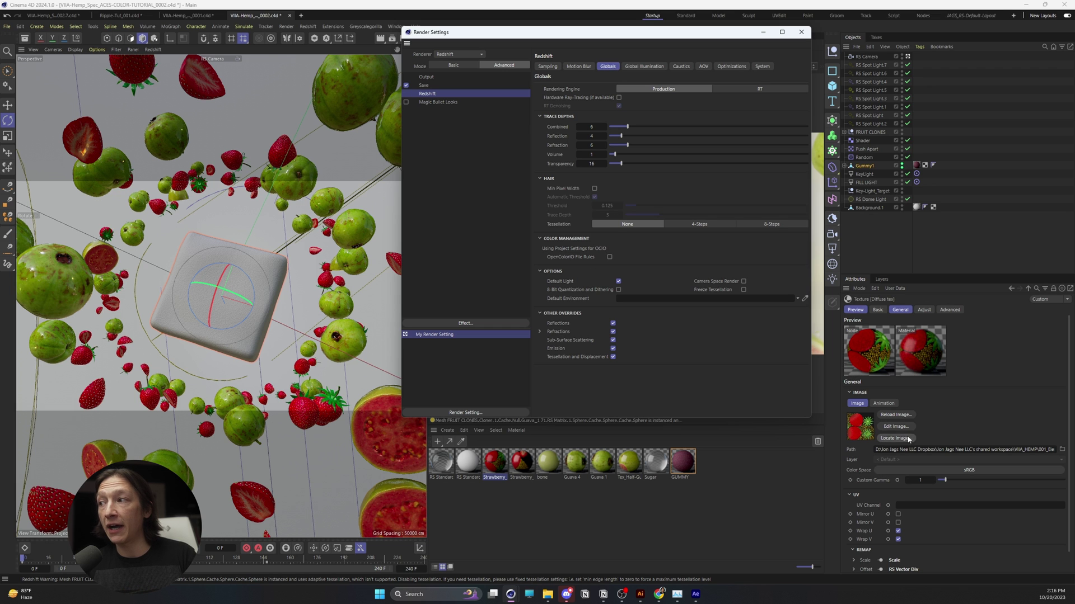
pyautogui.click(988, 382)
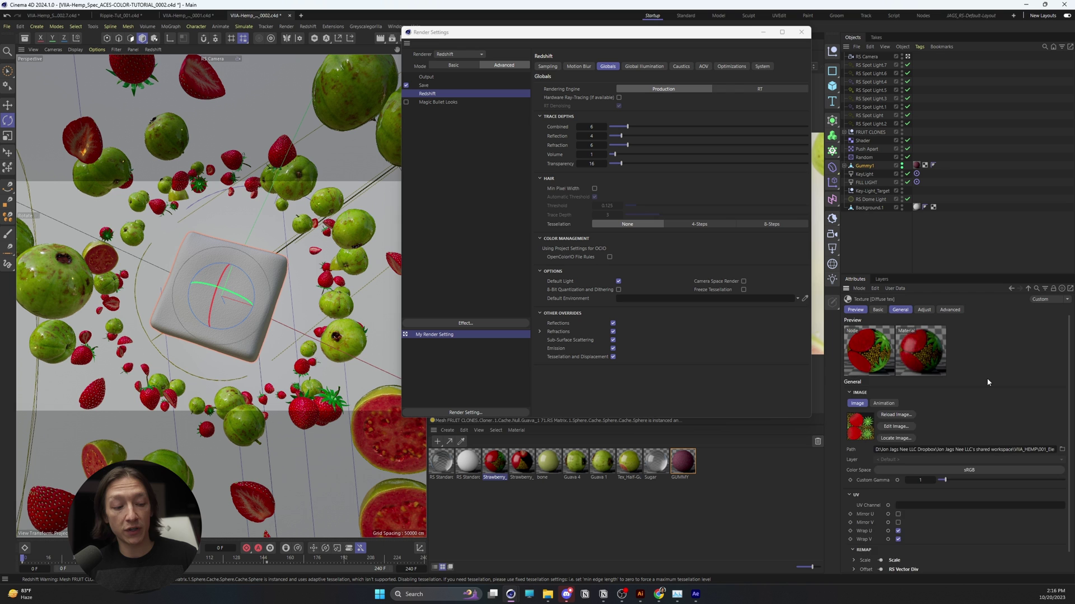
pyautogui.hotkey('ctrl', 'd')
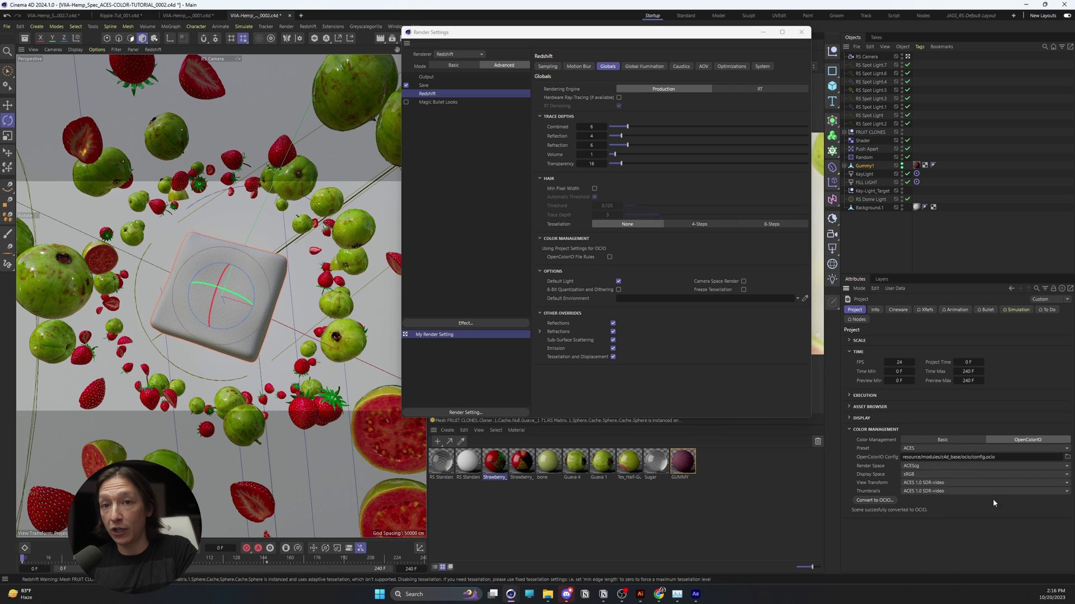
pyautogui.click(610, 257)
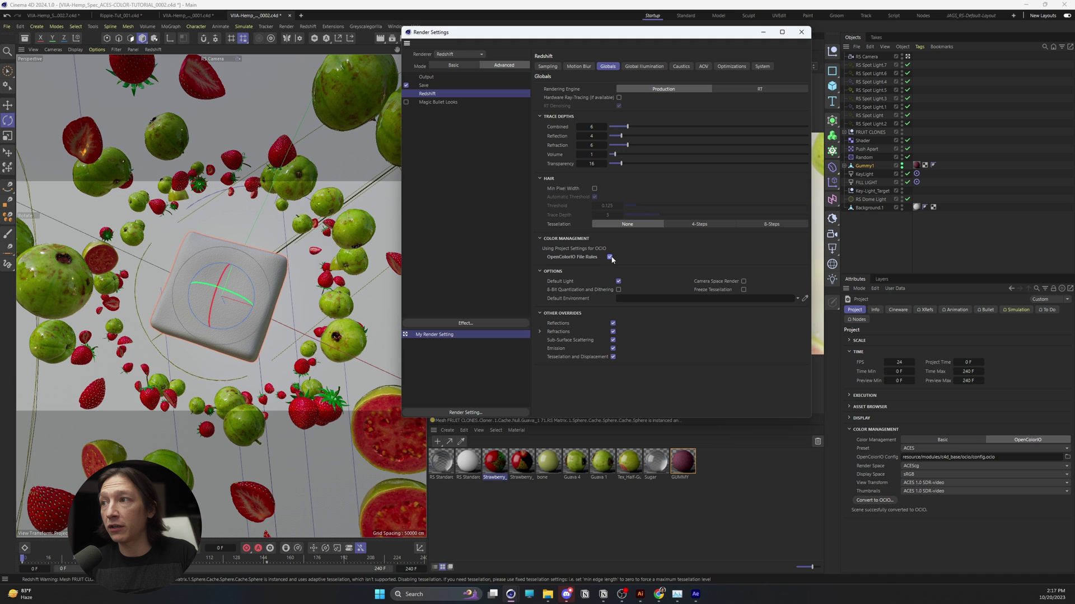
# Switch the project's color management to Basic to compare Redshift's color options, and return it to OpenColorIO.
pyautogui.click(941, 442)
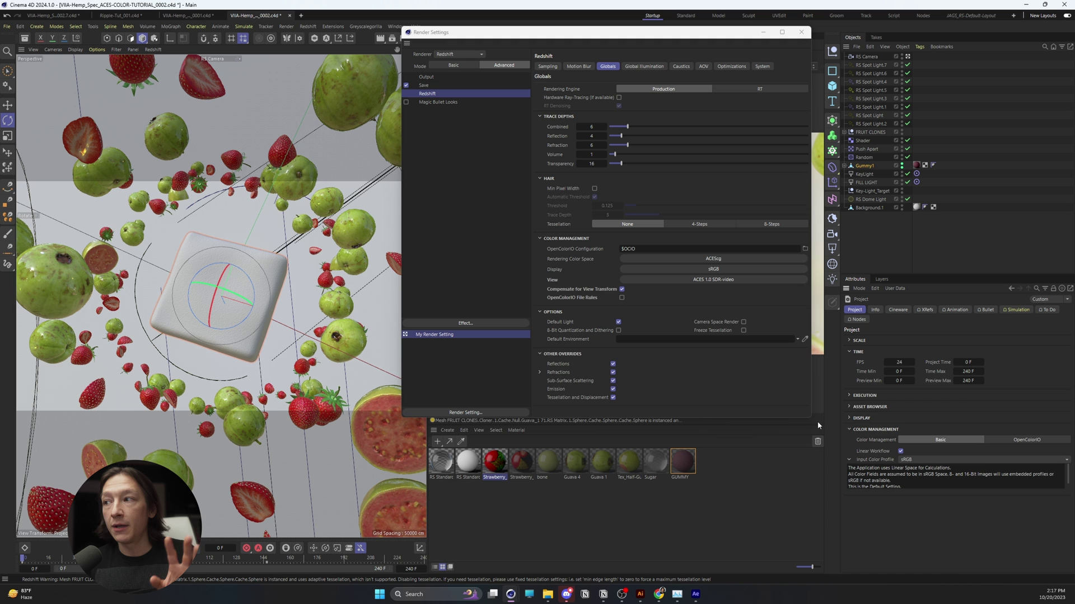
pyautogui.click(1013, 442)
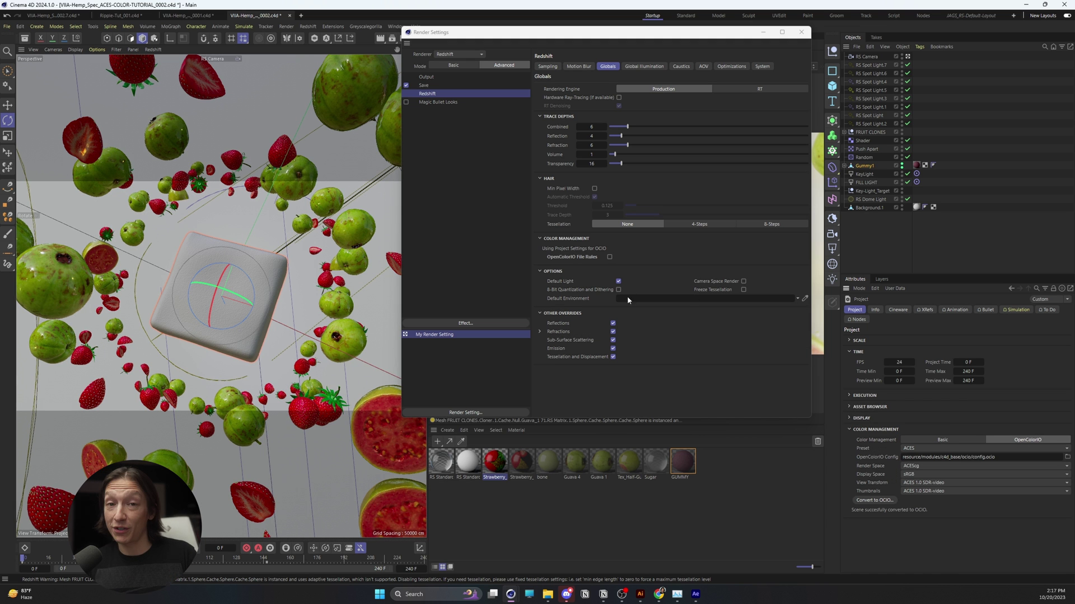
pyautogui.hotkey('ctrl', 'b')
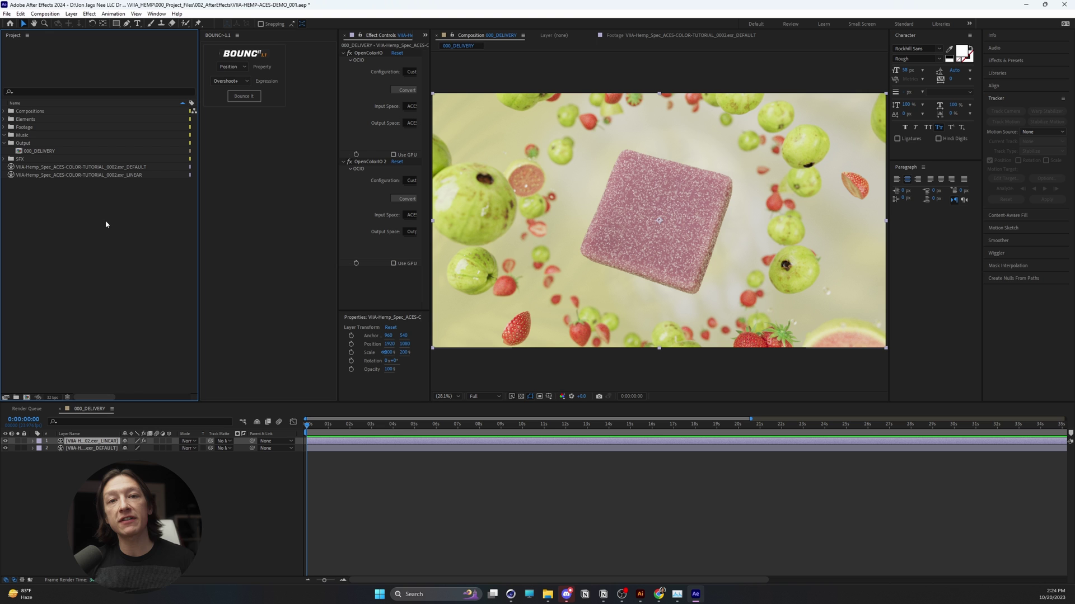
# In After Effects, compare the color profile information of the DEFAULT and LINEAR EXR footage items.
pyautogui.click(72, 167)
pyautogui.click(73, 174)
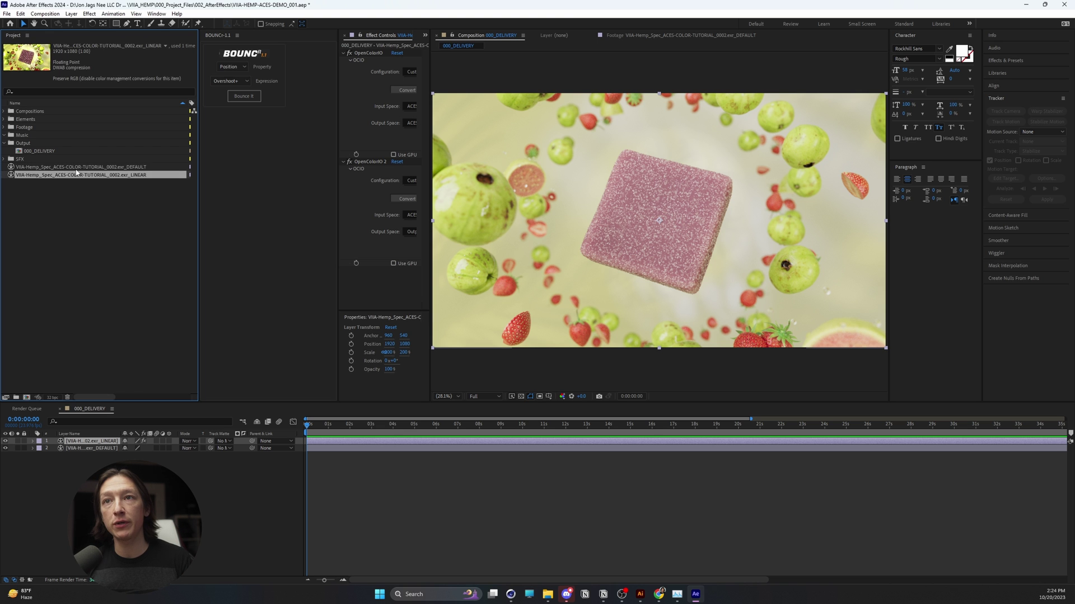
pyautogui.click(74, 167)
pyautogui.click(76, 173)
pyautogui.click(76, 168)
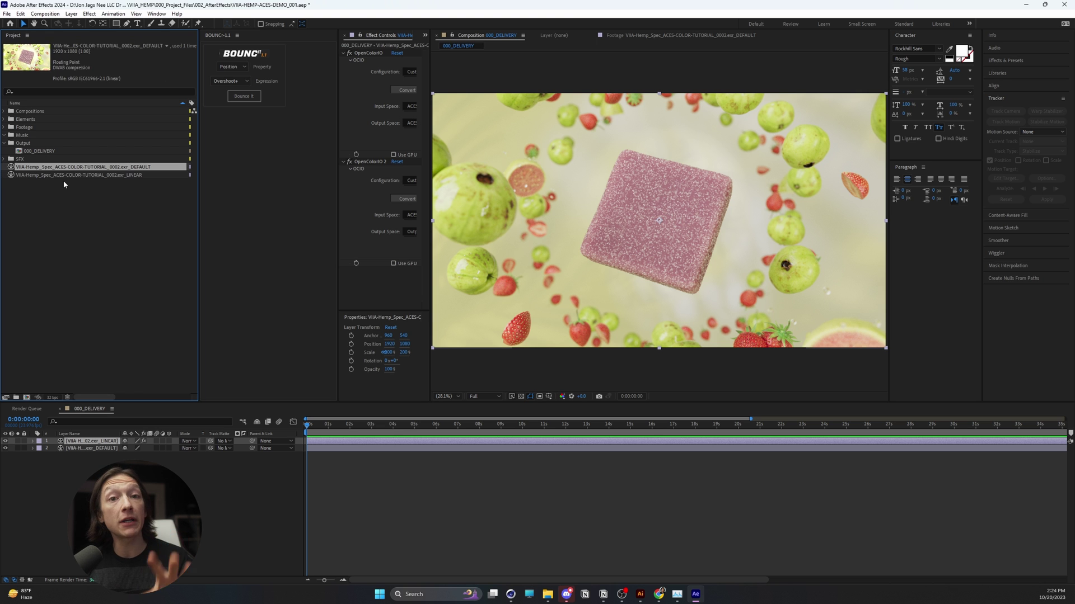
pyautogui.click(64, 182)
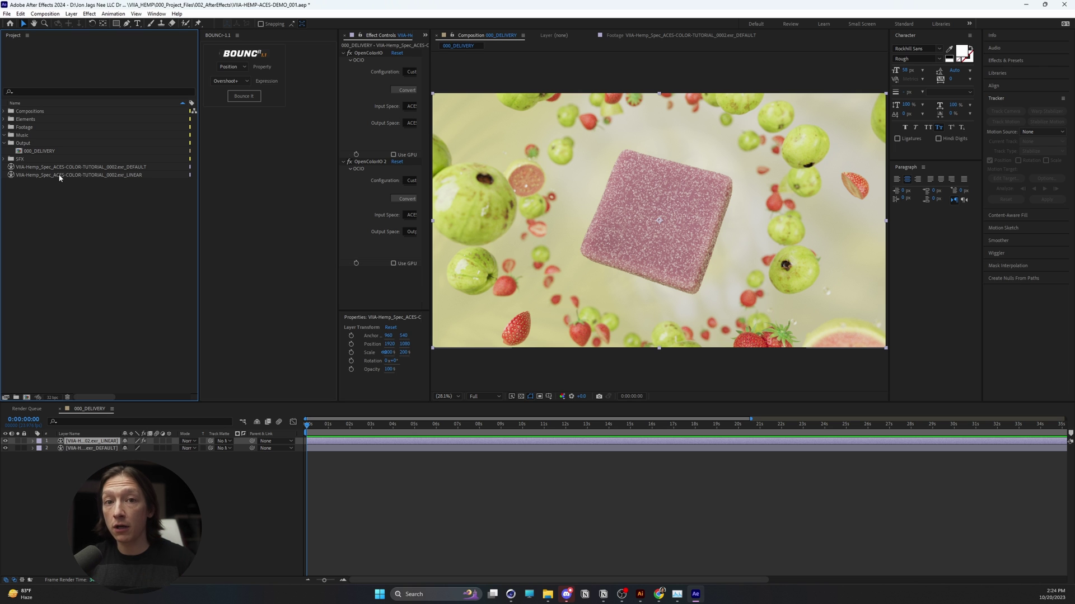
pyautogui.click(59, 175)
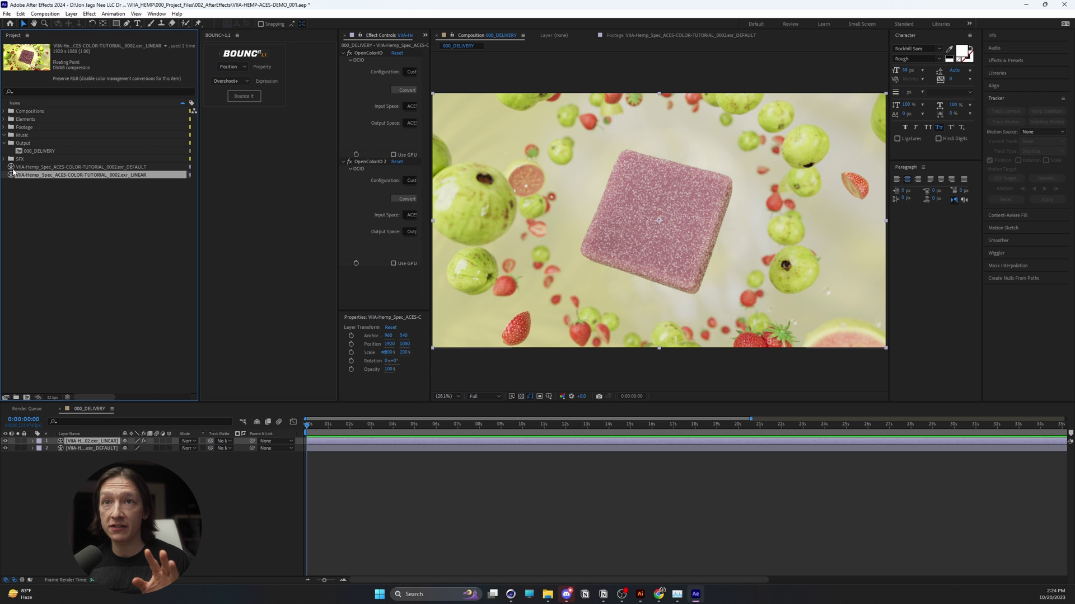
# View the DEFAULT EXR footage and compare it with the Redshift render in Cinema 4D, ending back in After Effects.
pyautogui.doubleClick(14, 166)
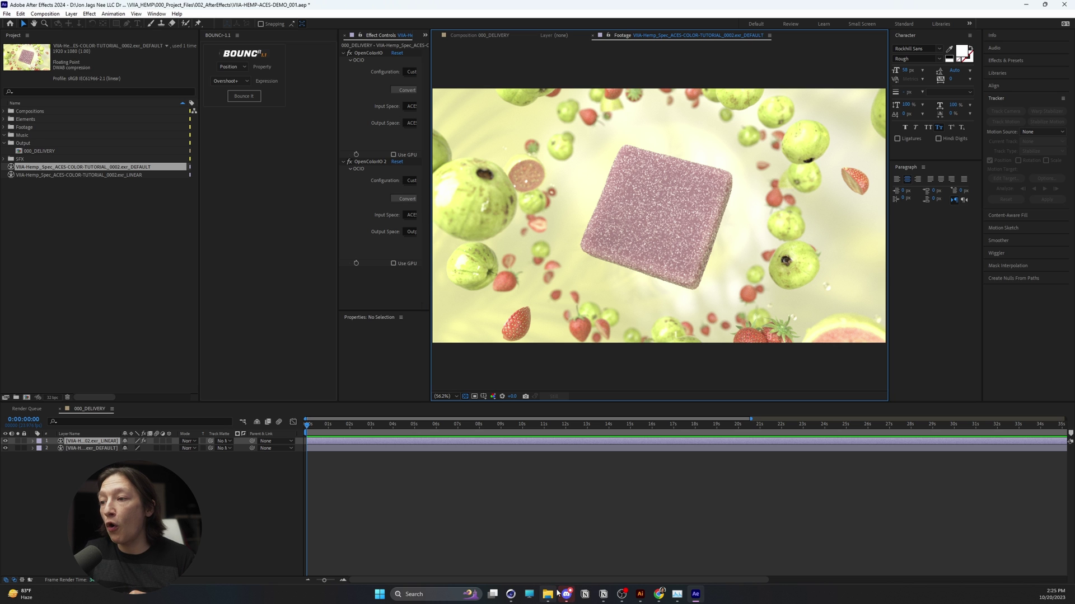
pyautogui.click(511, 594)
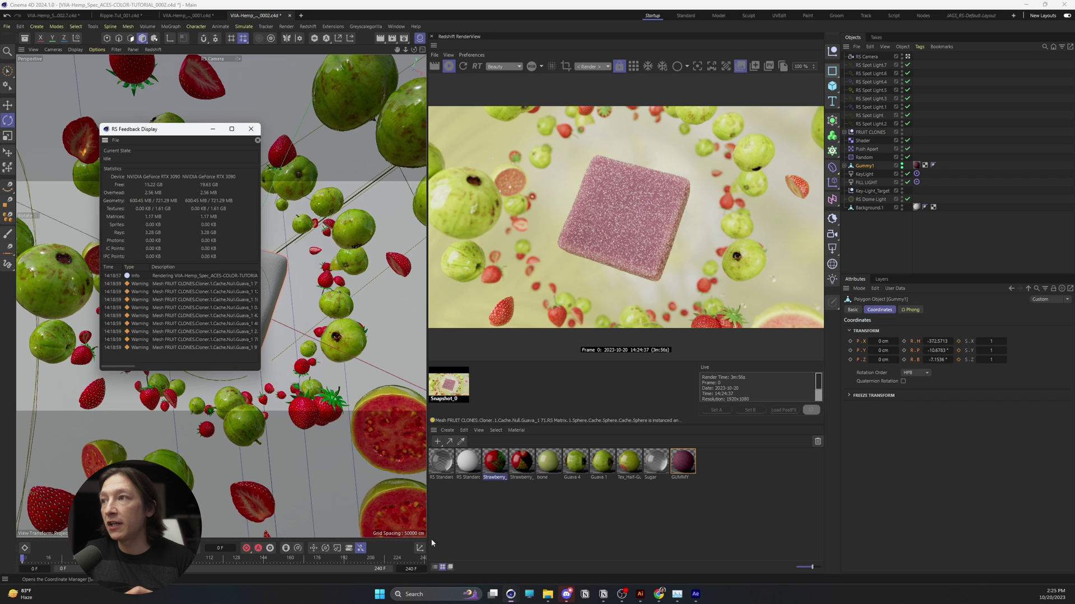
pyautogui.click(409, 551)
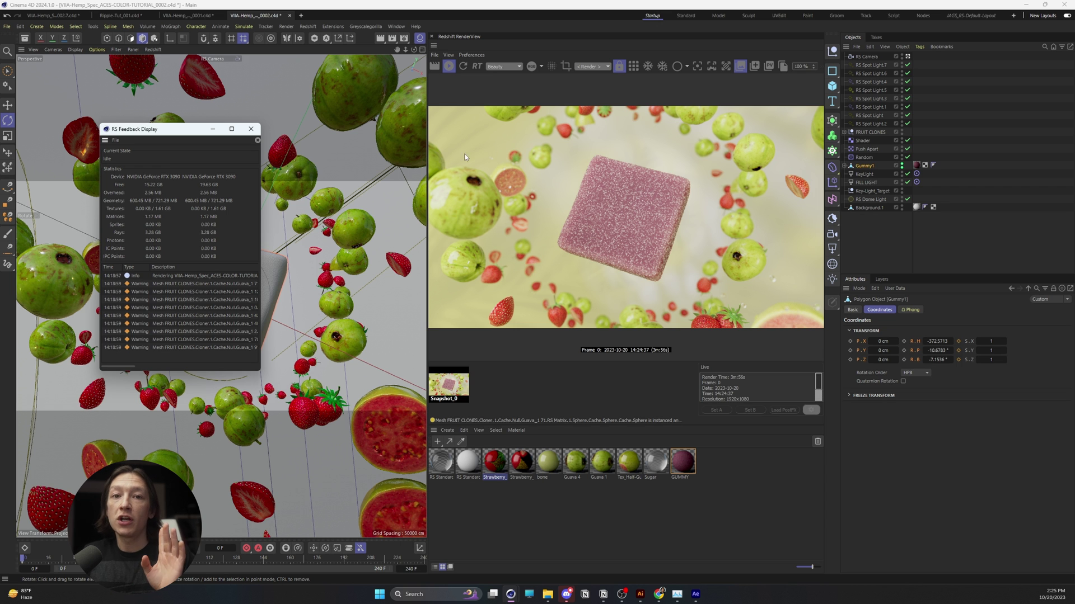
pyautogui.click(695, 594)
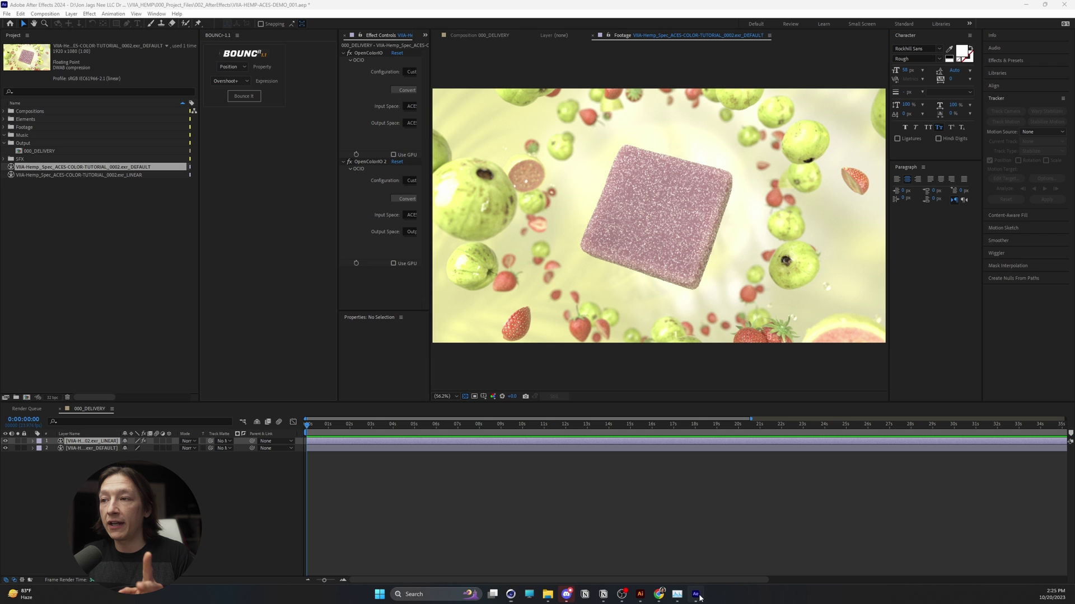
pyautogui.click(66, 238)
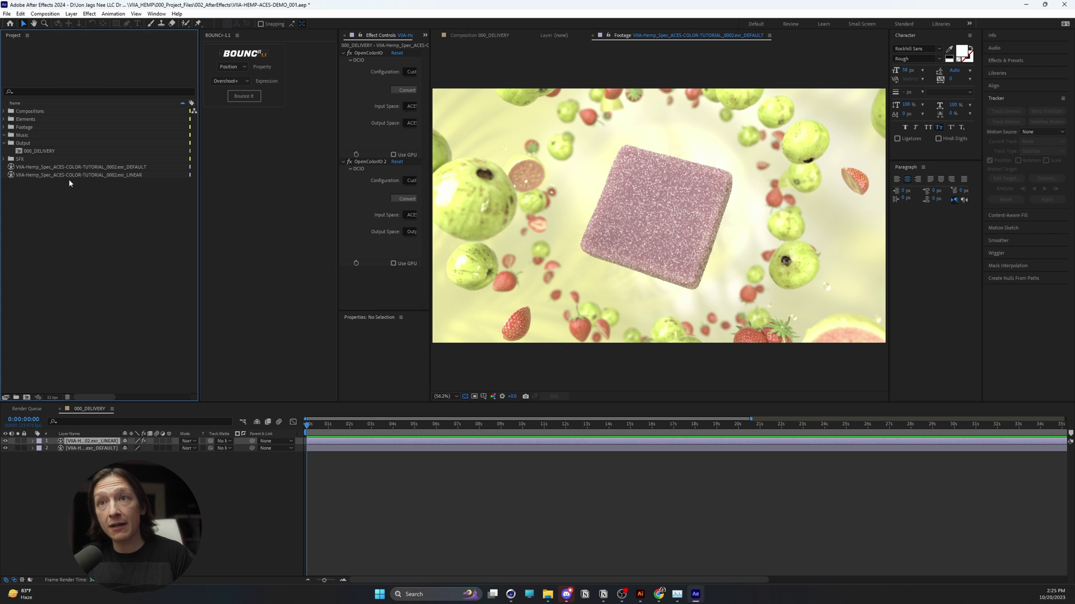
# View the DEFAULT layer's source footage against the 000_DELIVERY composition at 0:00:02:17.
pyautogui.click(81, 448)
pyautogui.keyDown('alt'); pyautogui.doubleClick(81, 447); pyautogui.keyUp('alt')
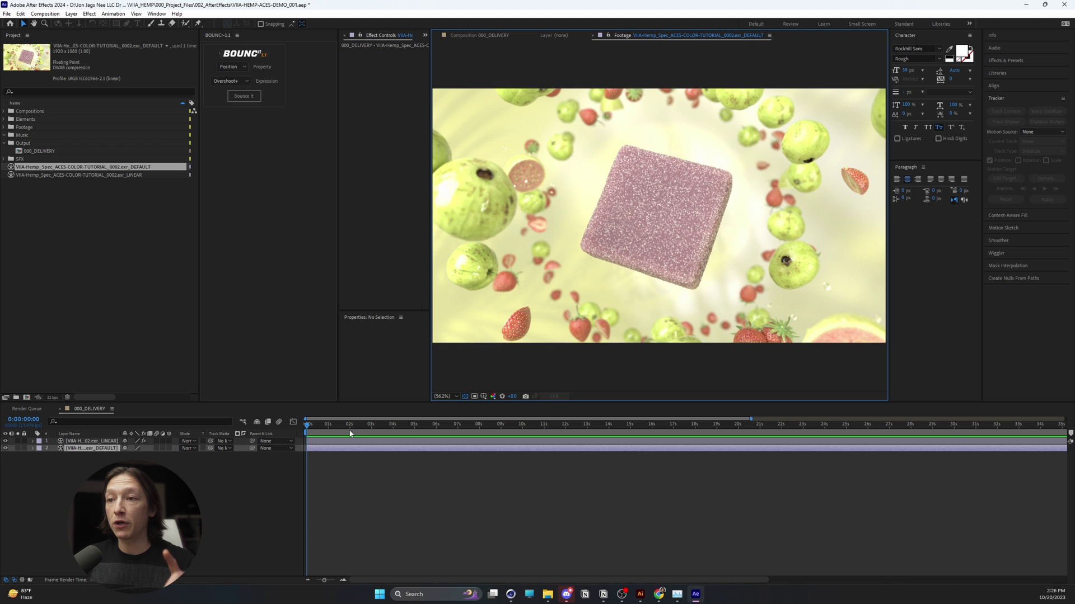
pyautogui.moveTo(350, 434); pyautogui.dragTo(365, 433)
pyautogui.click(506, 219)
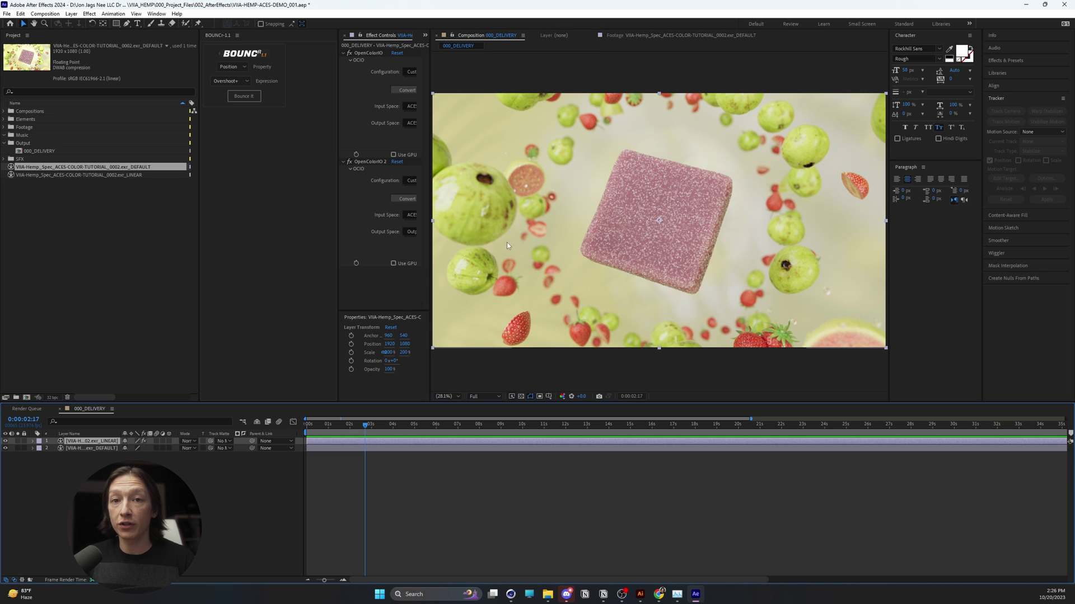
# Check the rendered image in Cinema 4D's Picture Viewer and return to After Effects.
pyautogui.moveTo(510, 595)
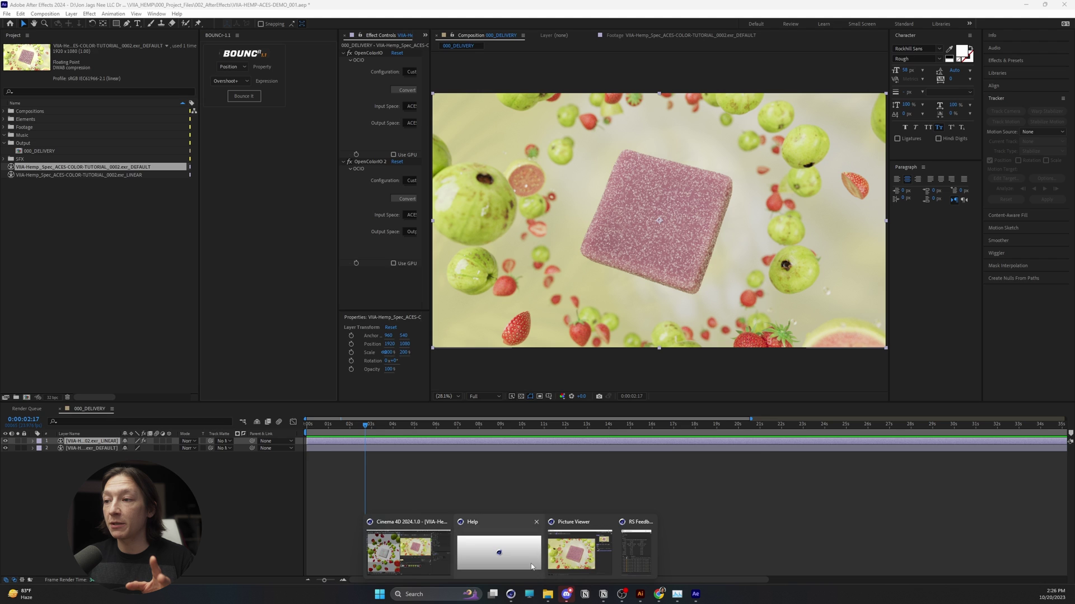
pyautogui.click(572, 551)
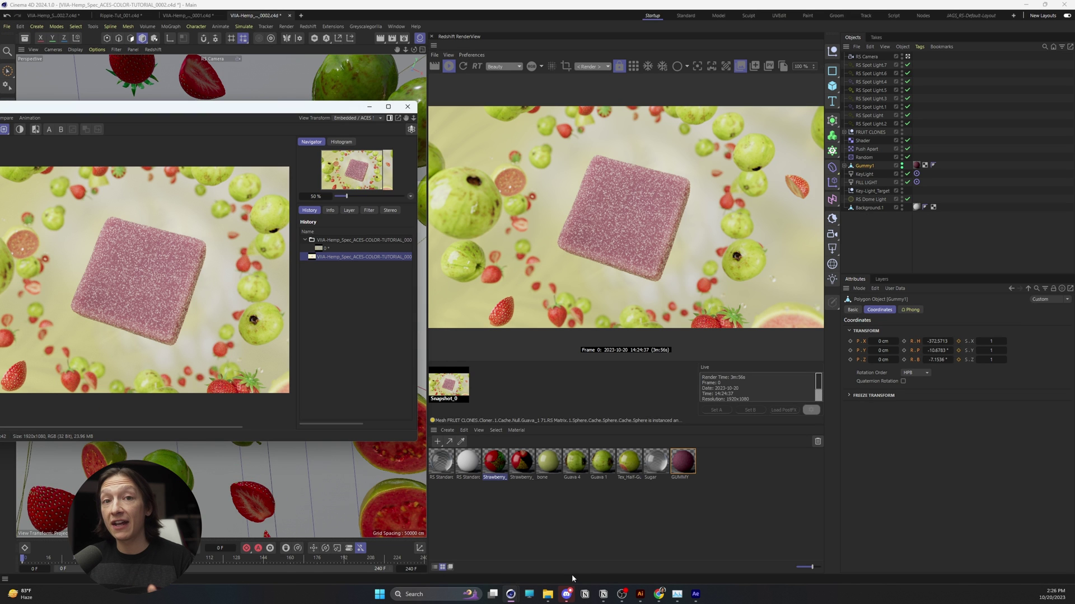
pyautogui.click(695, 550)
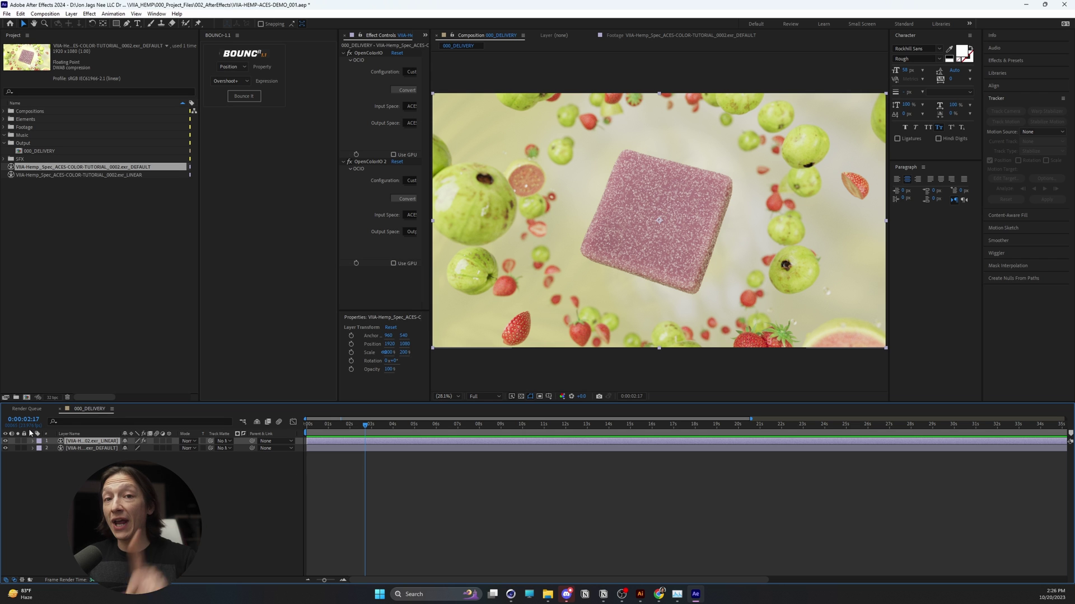
# Delete the DEFAULT and LINEAR EXR footage items from the project.
pyautogui.moveTo(142, 245); pyautogui.dragTo(103, 167)
pyautogui.press('Delete')
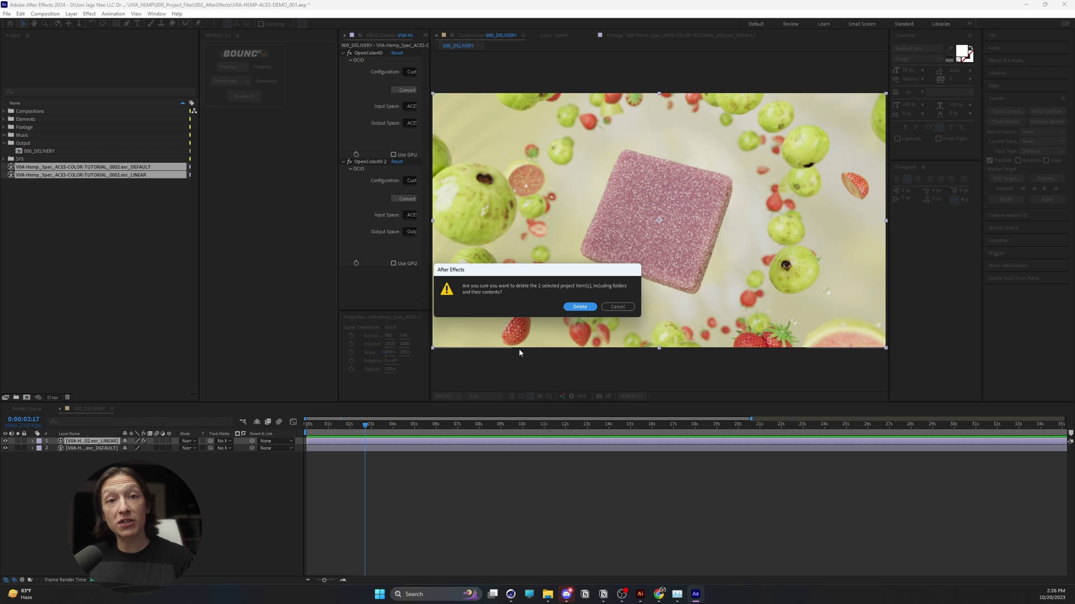
pyautogui.click(592, 311)
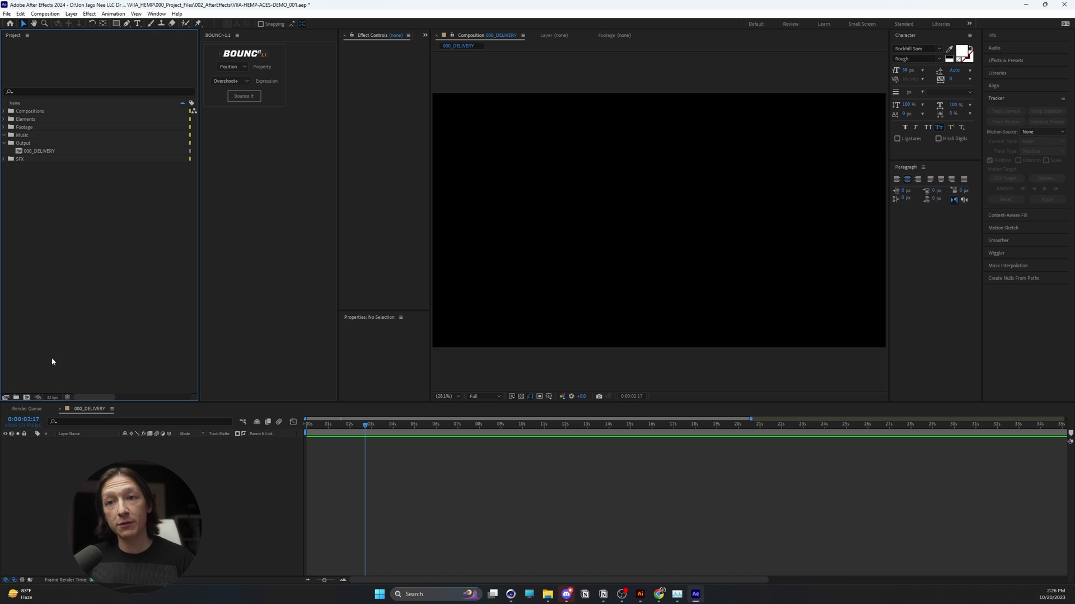
# Set the project's color engine to OCIO color managed with the ACES 1.2 configuration, ACEScg working space and ACES/sRGB display space.
pyautogui.click(53, 398)
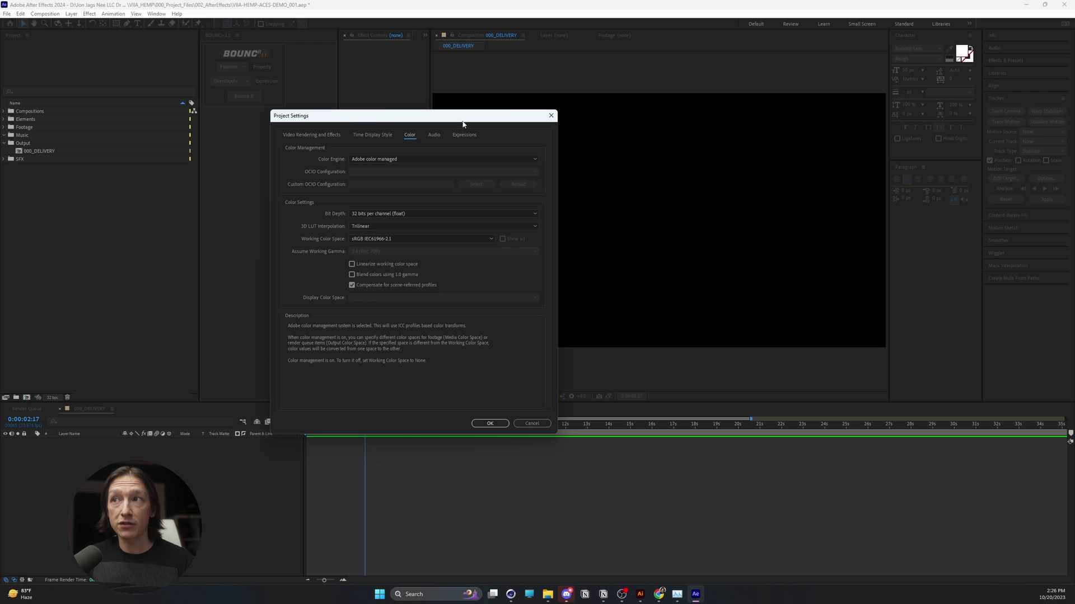
pyautogui.click(371, 160)
pyautogui.click(375, 178)
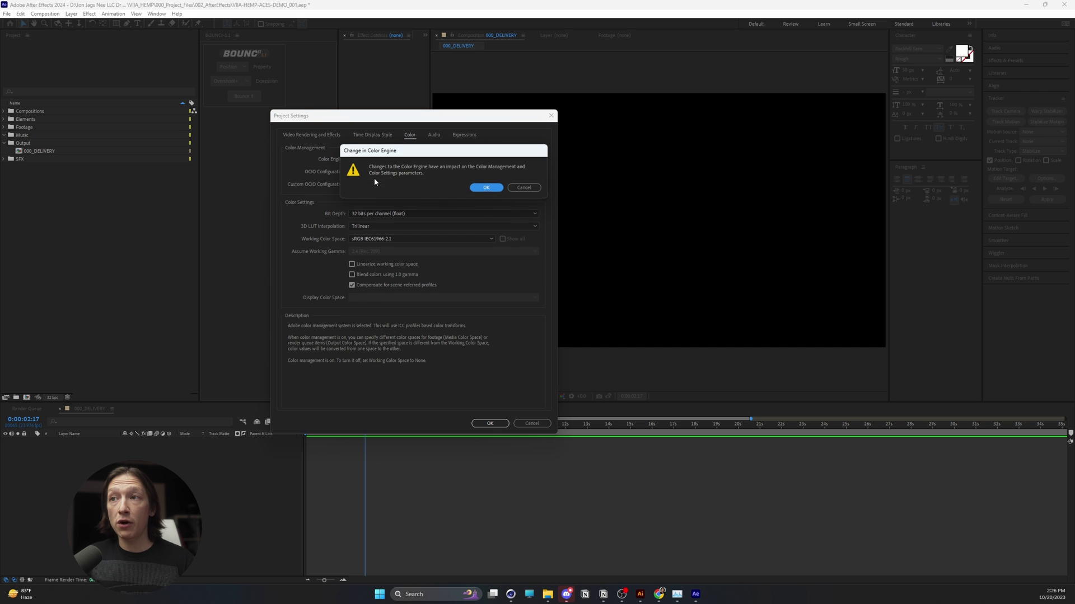
pyautogui.click(487, 188)
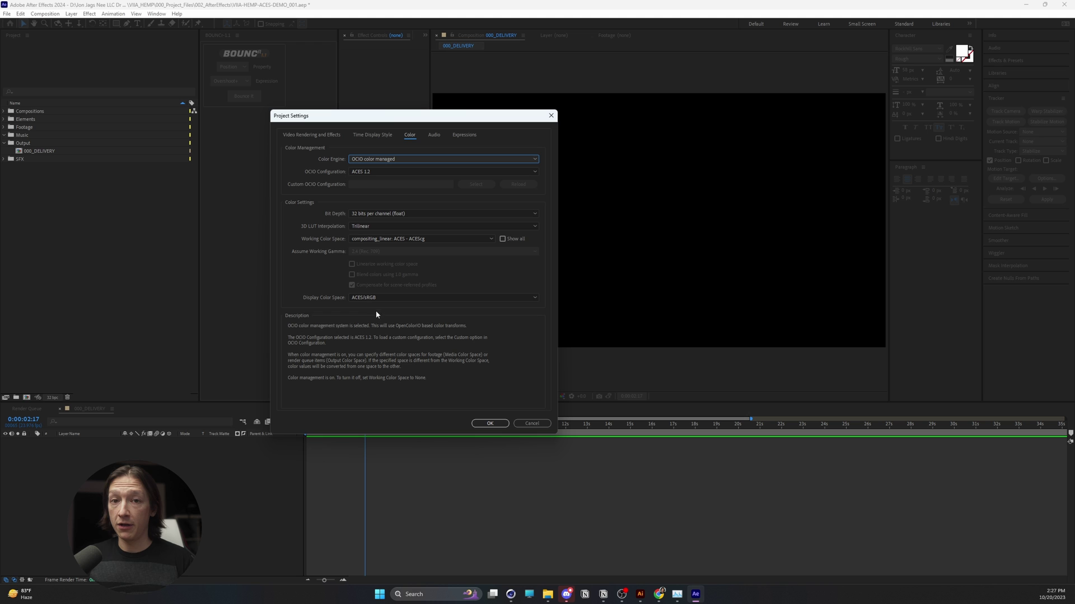
pyautogui.click(489, 424)
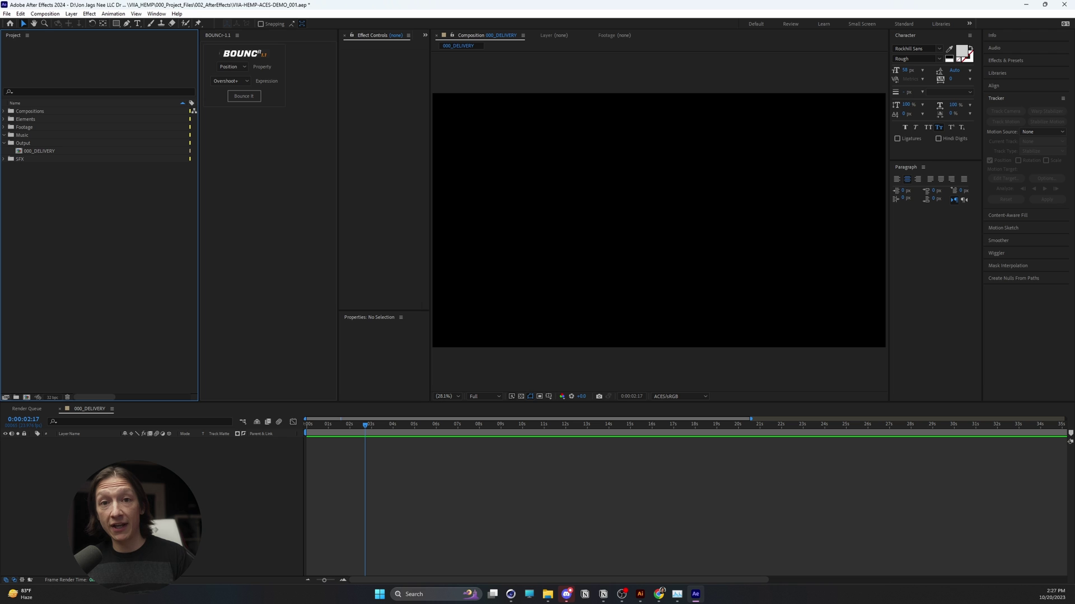
# Import VIIA-Hemp_Spec_ACES-COLOR-TUTORIAL_0002.exr, add it to the 000_DELIVERY composition and fit the layer to the full frame.
pyautogui.moveTo(0, 280); pyautogui.dragTo(99, 274)
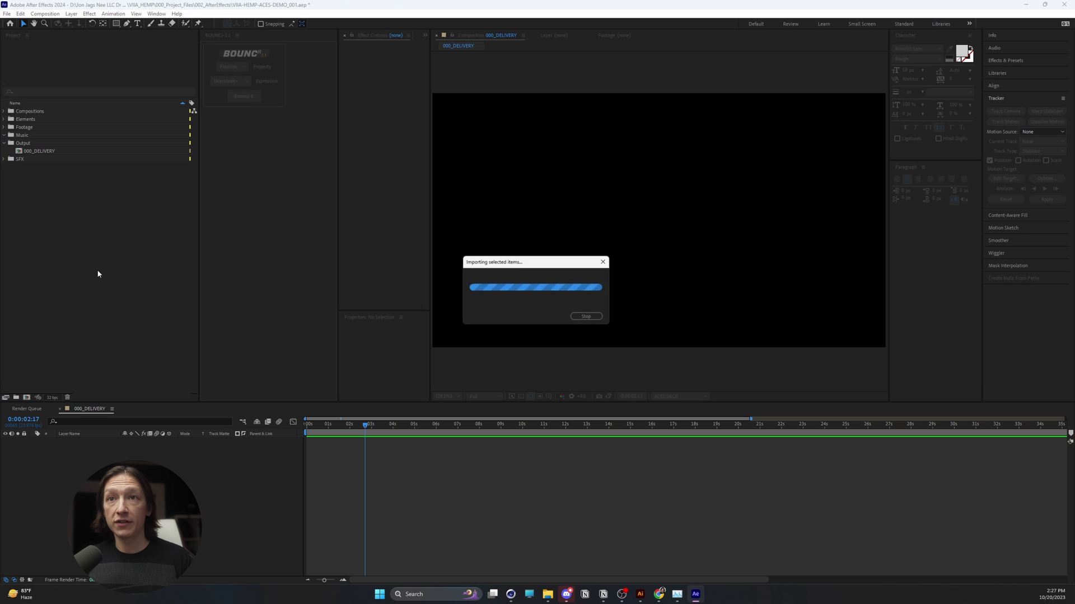
pyautogui.moveTo(76, 169); pyautogui.dragTo(173, 445)
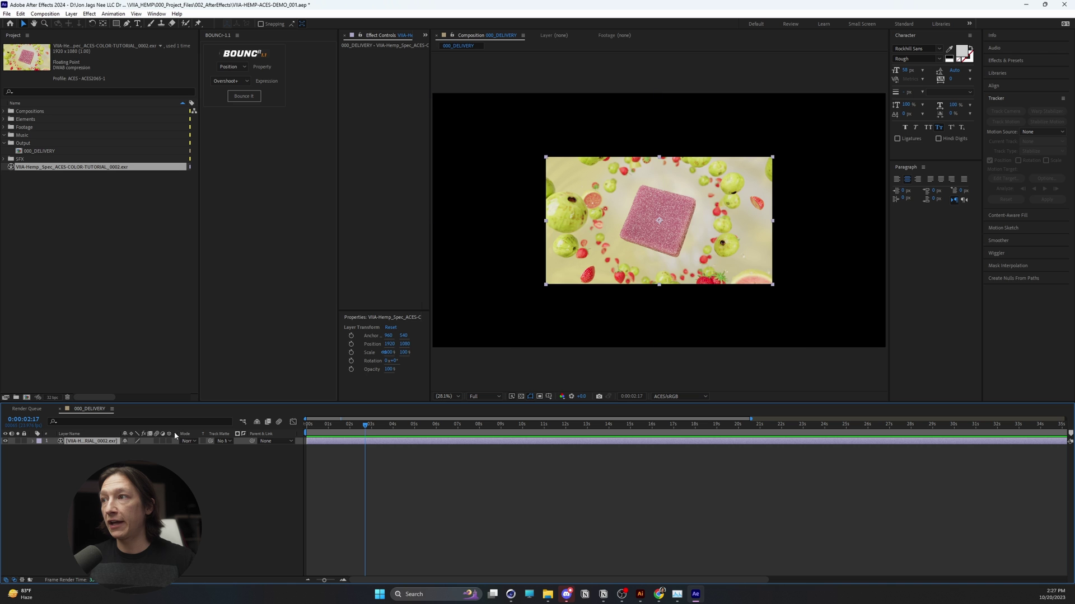
pyautogui.hotkey('ctrl', 'alt', 'f')
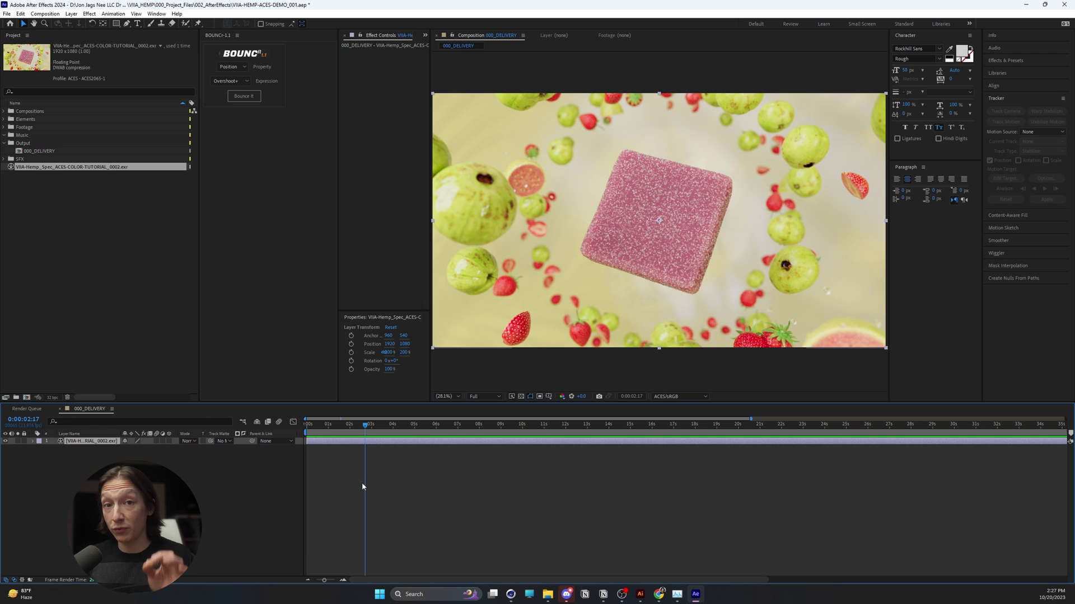
# Override the media color space of the ACES-COLOR-TUTORIAL_0002 EXR footage with compositing_linear: ACES - ACEScg.
pyautogui.click(94, 167)
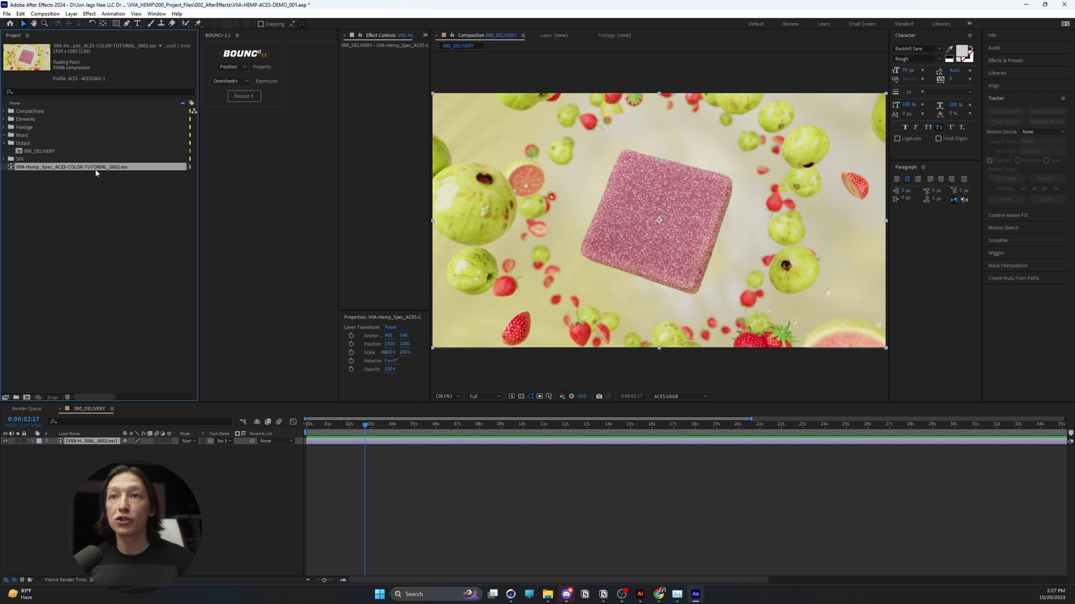
pyautogui.hotkey('ctrl', 'alt', 'g')
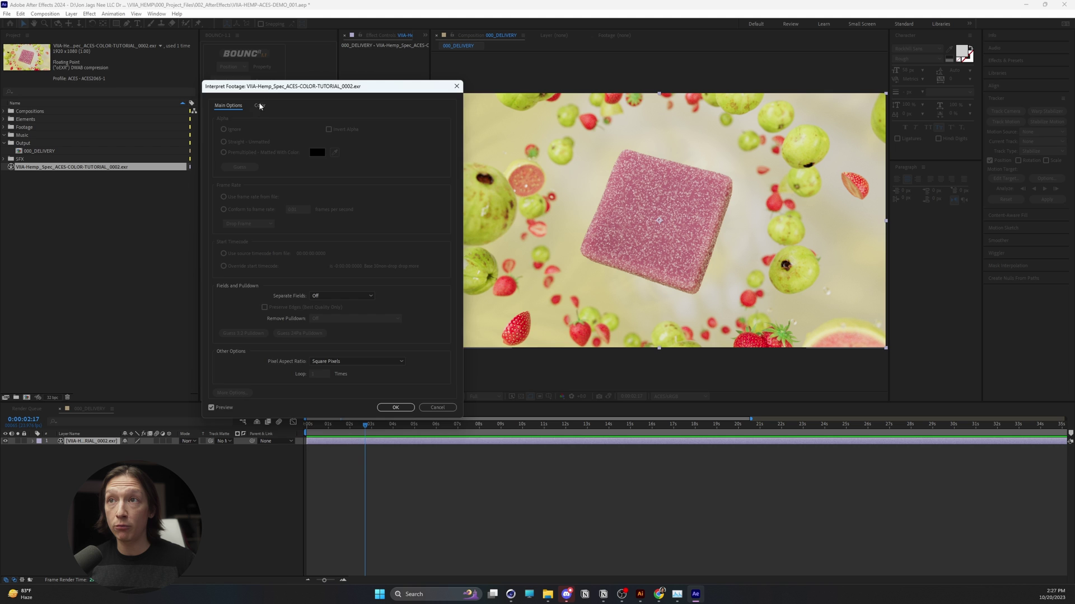
pyautogui.moveTo(259, 106); pyautogui.dragTo(369, 136)
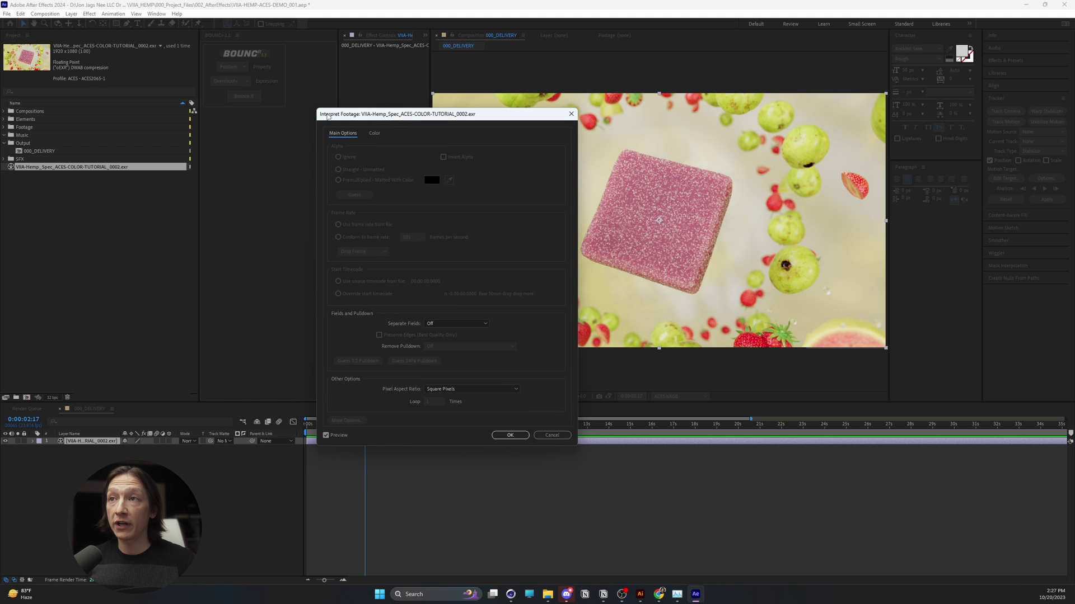
pyautogui.click(374, 134)
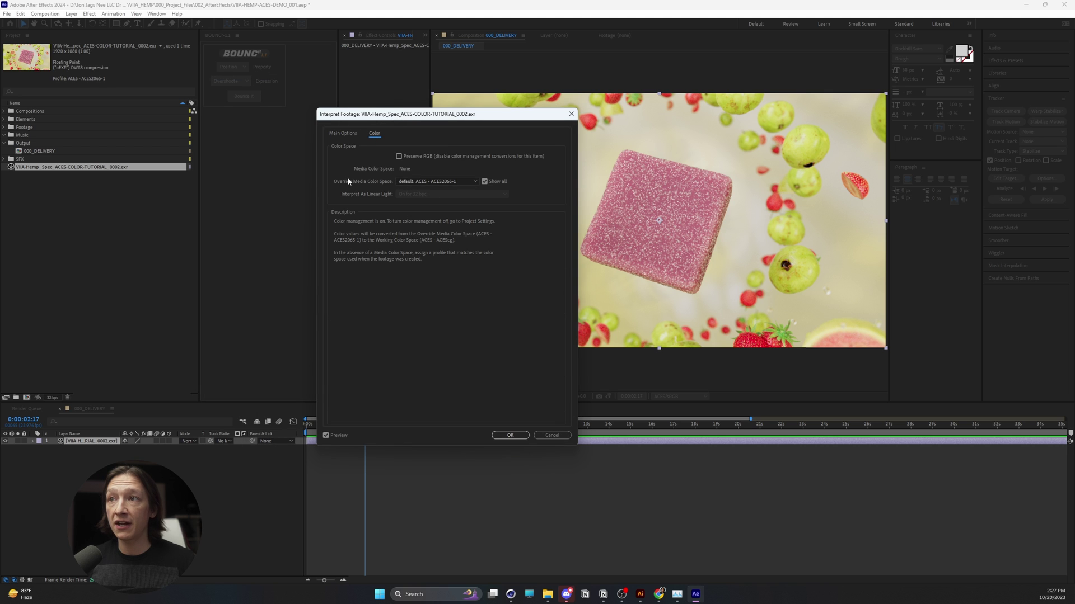
pyautogui.click(410, 183)
pyautogui.click(409, 184)
pyautogui.click(410, 183)
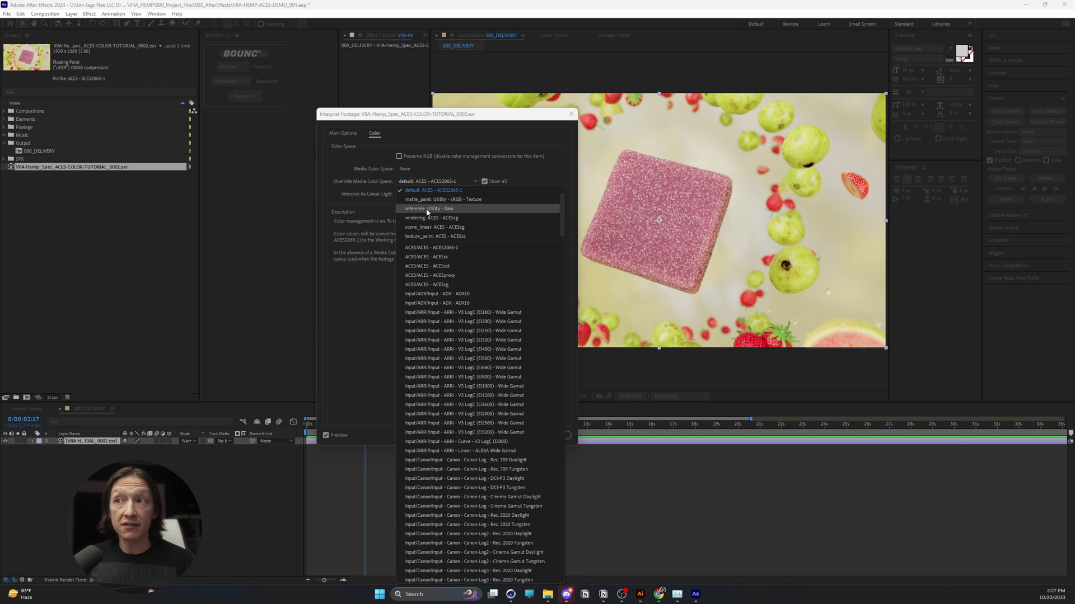
pyautogui.scroll(-5, 447, 369)
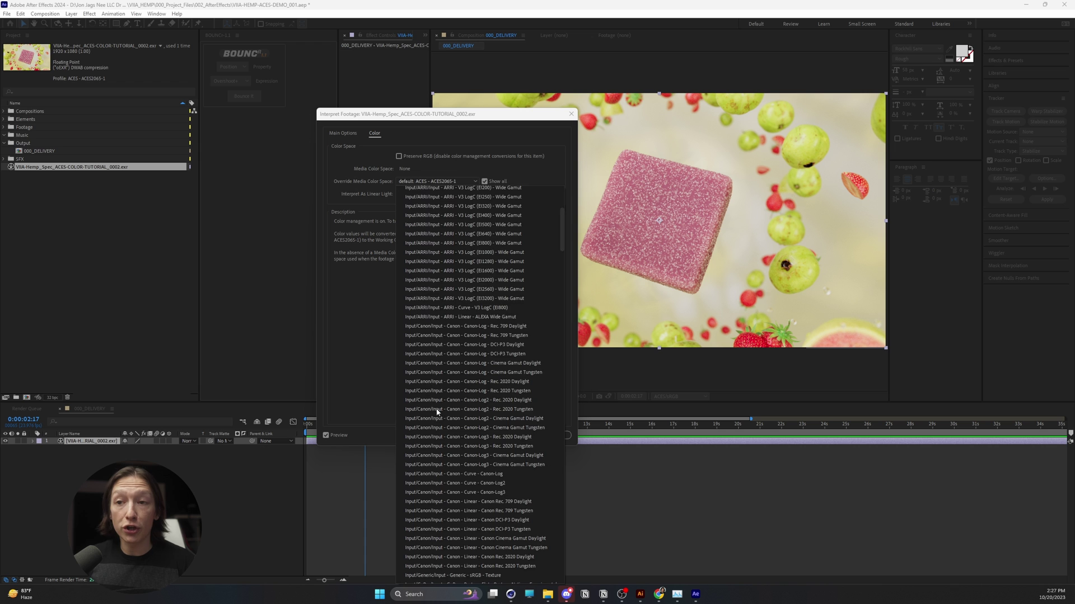
pyautogui.scroll(4, 451, 353)
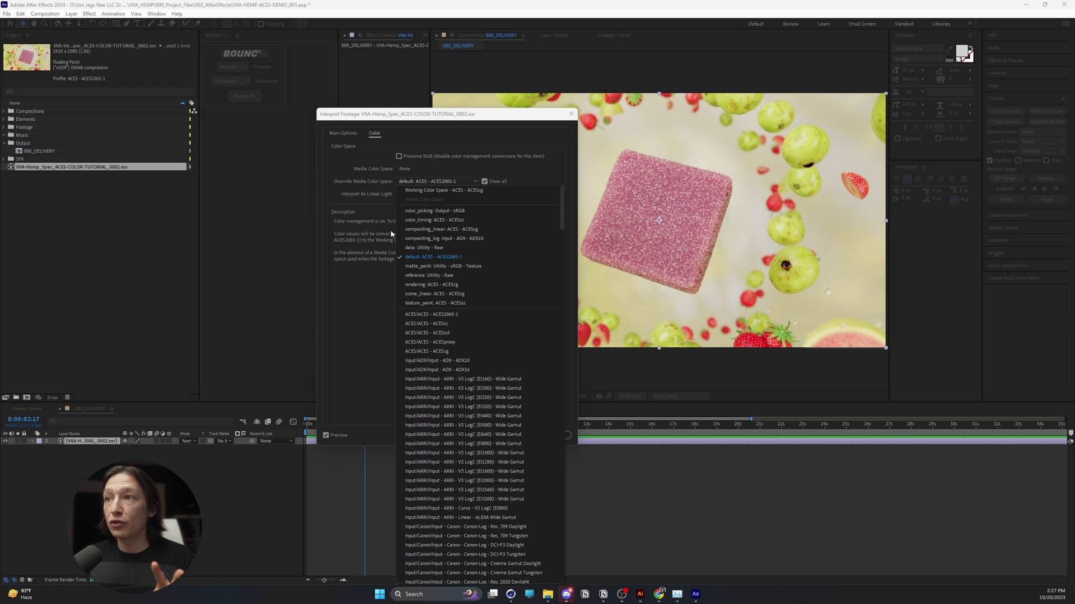
pyautogui.click(446, 229)
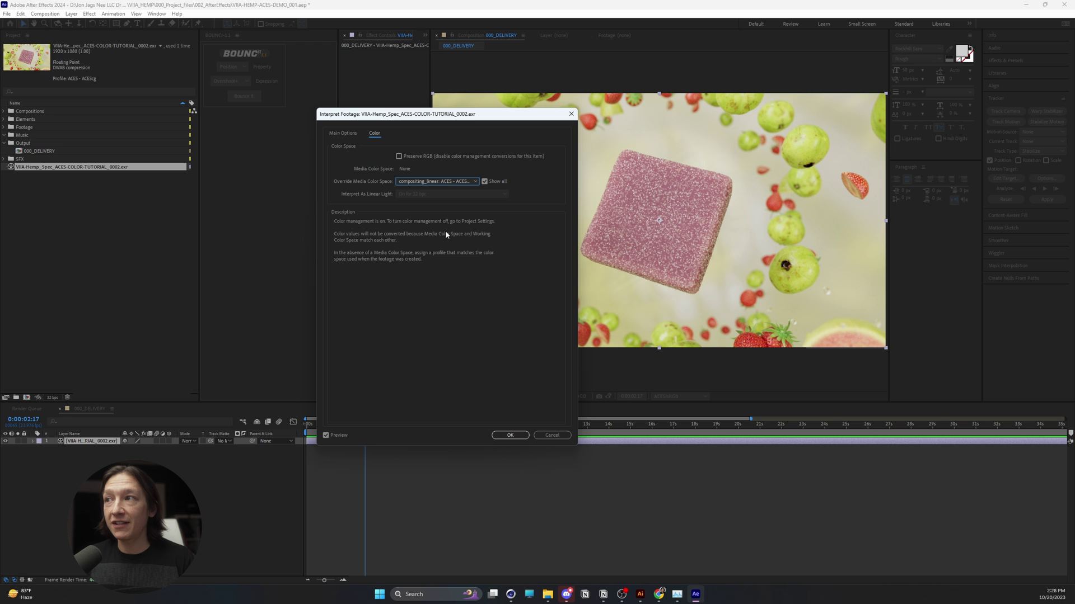
pyautogui.click(511, 436)
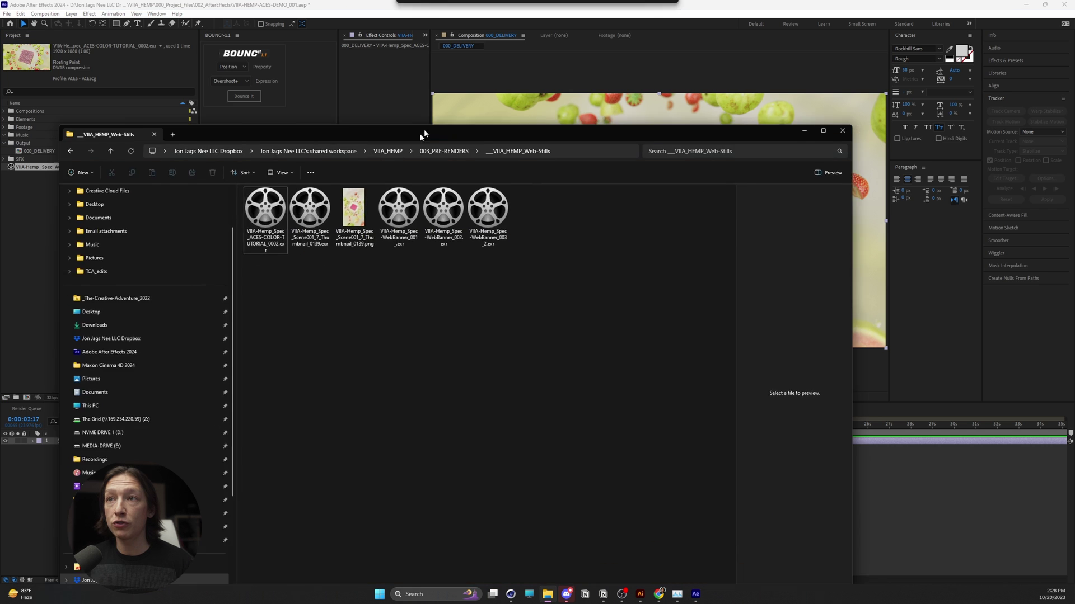
# View VIIA-Hemp_Spec_Scene001_7_Thumbnail_0139.png from the web stills folder in the image viewer and return to After Effects.
pyautogui.click(366, 165)
pyautogui.doubleClick(366, 166)
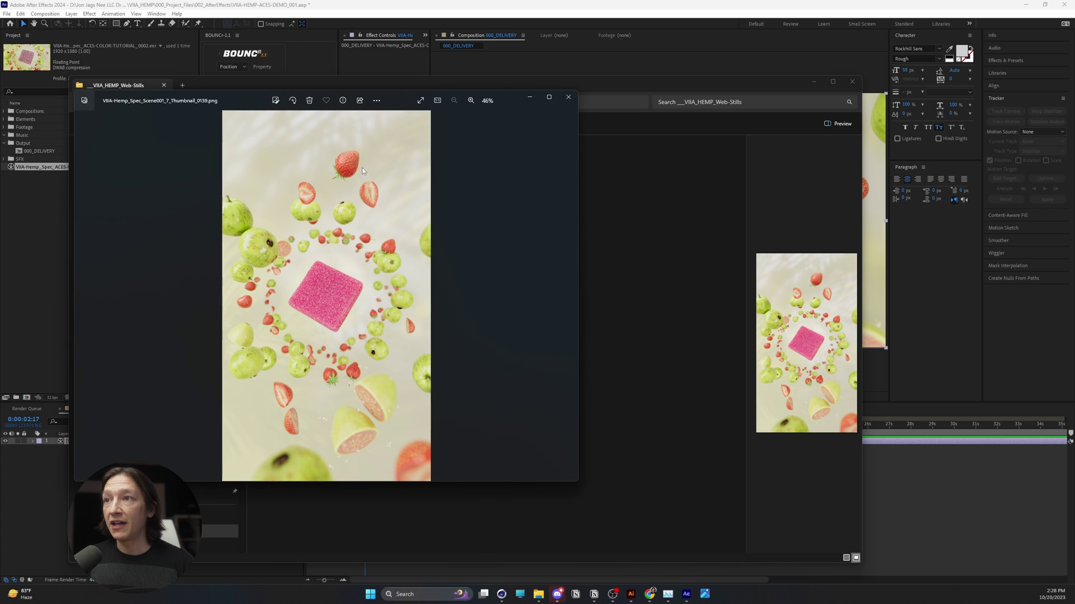
pyautogui.scroll(2, 298, 313)
pyautogui.scroll(-3, 291, 302)
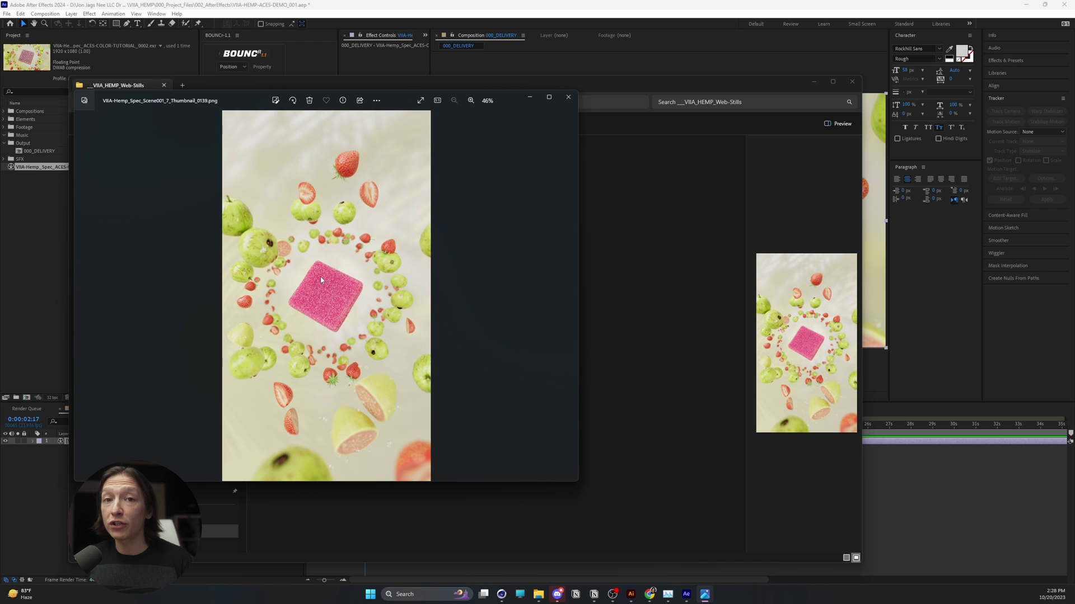
pyautogui.click(850, 82)
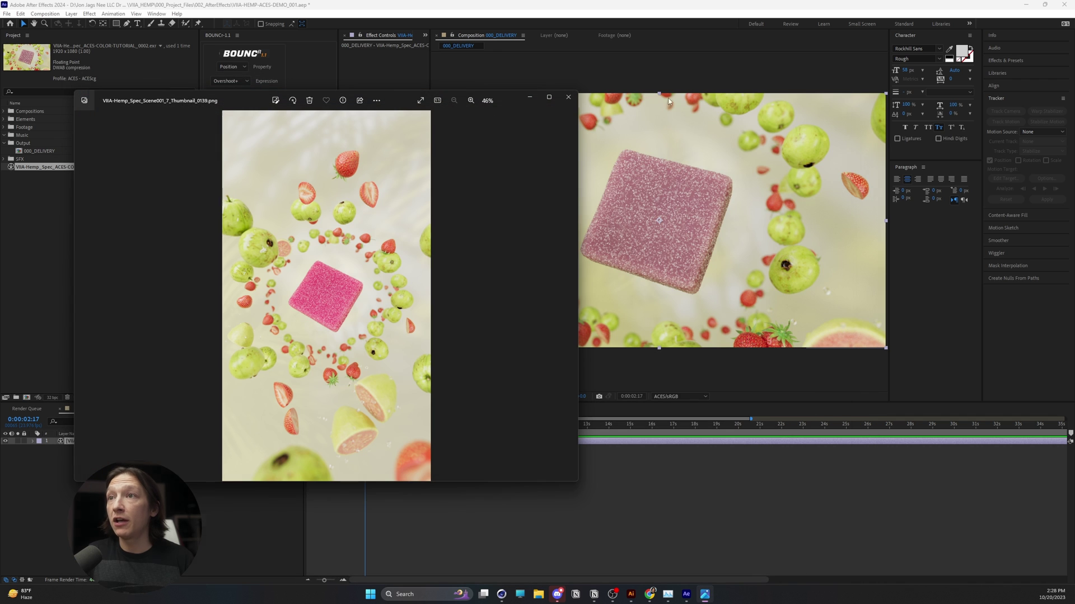
pyautogui.click(532, 98)
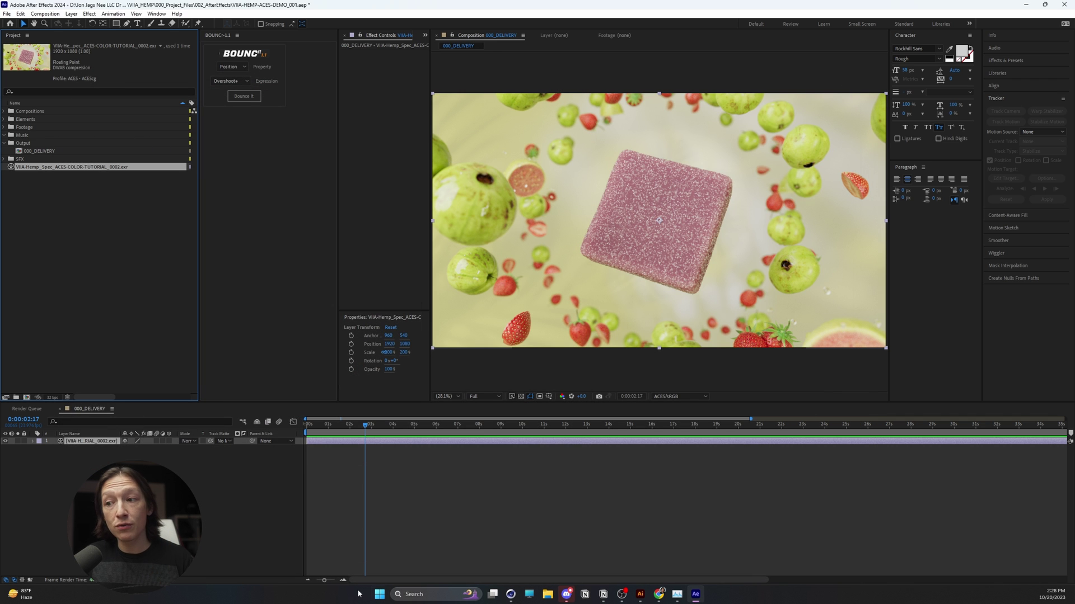
# Import VIIA-Hemp_Spec_Scene001_7_Thumbnail_0139.png and place it above the EXR layer in the 000_DELIVERY composition.
pyautogui.moveTo(358, 593); pyautogui.dragTo(103, 232)
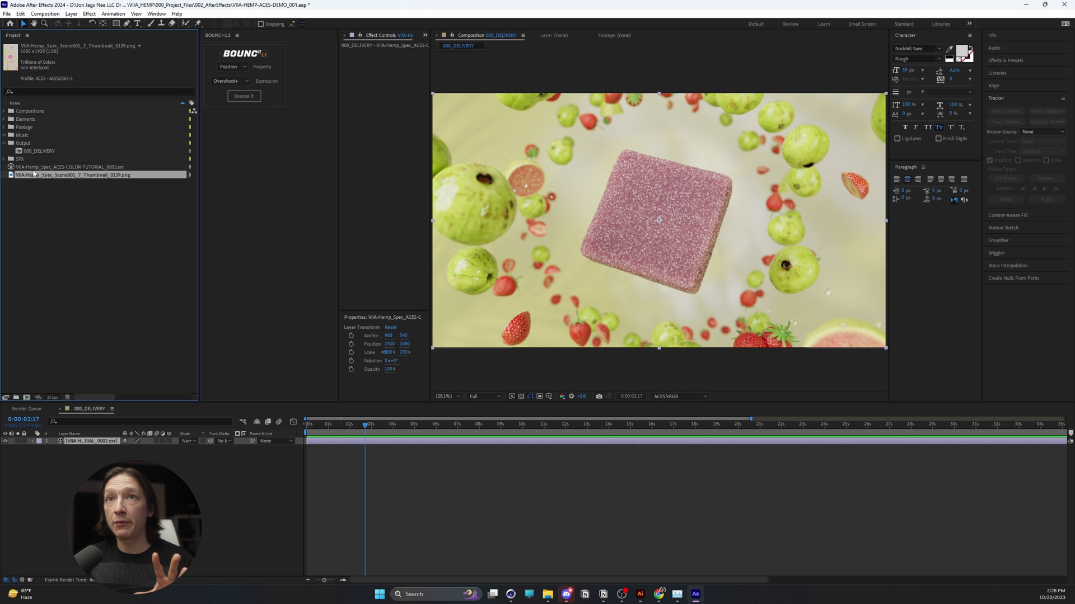
pyautogui.moveTo(33, 174); pyautogui.dragTo(201, 443)
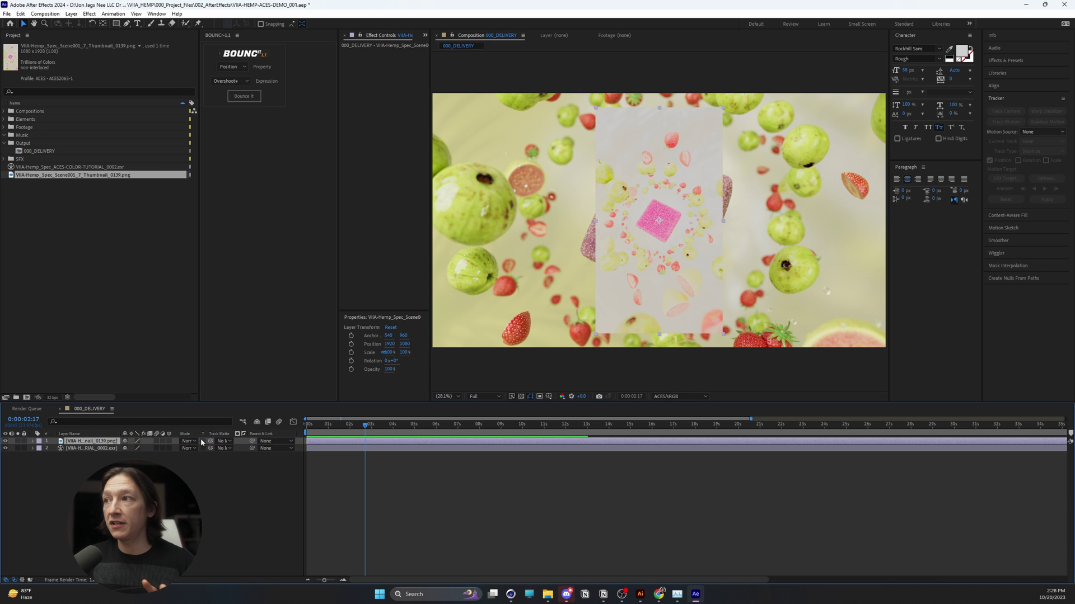
# Try stretching the thumbnail PNG layer to fill the whole composition frame and undo the fit.
pyautogui.hotkey('ctrl', 'alt', 'f')
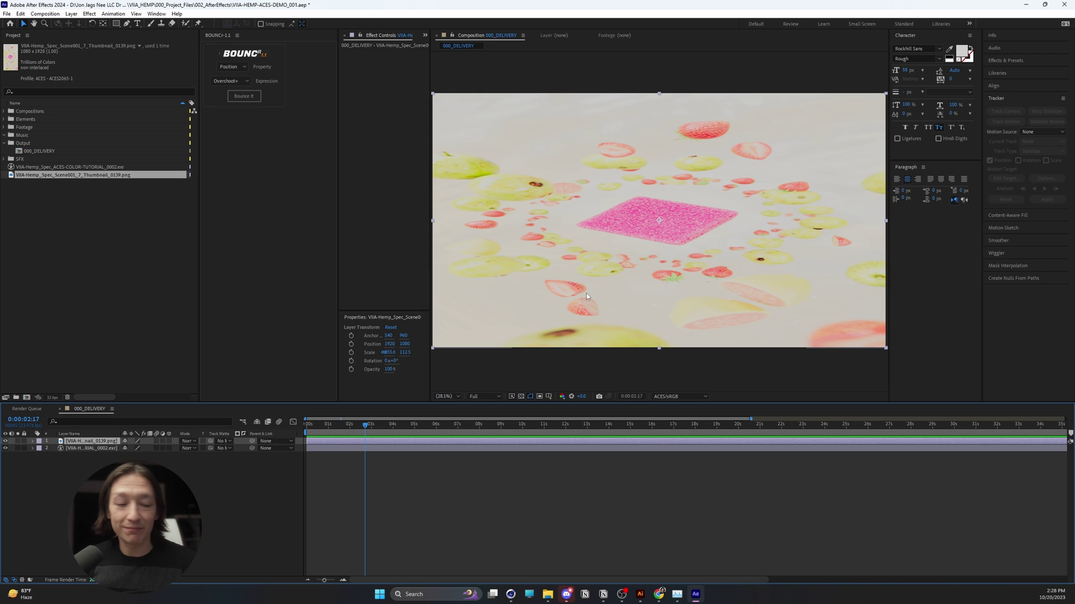
pyautogui.hotkey('ctrl', 'z')
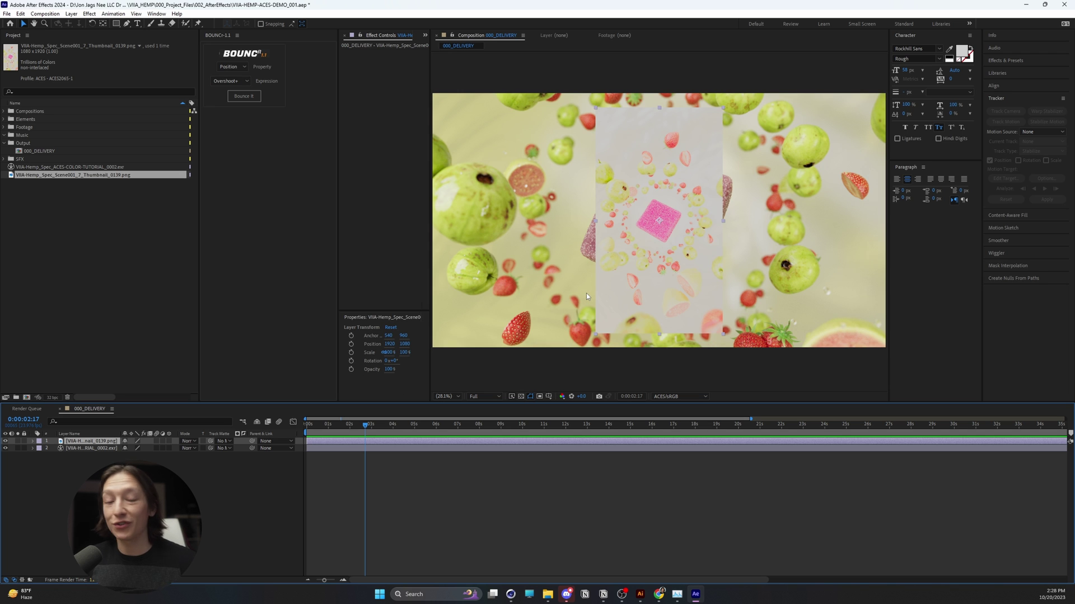
pyautogui.hotkey('ctrl', 'shift', 'z')
pyautogui.hotkey('ctrl', 'z')
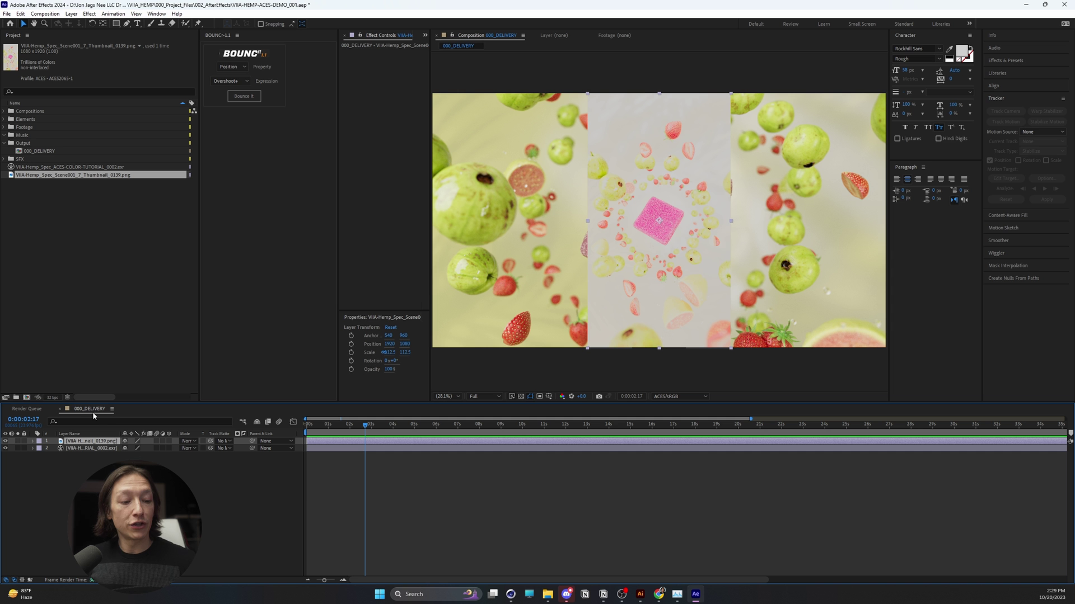
# Scale the thumbnail PNG layer proportionally to fit the composition's width.
pyautogui.hotkey('ctrl', 'alt', 'shift', 'h')
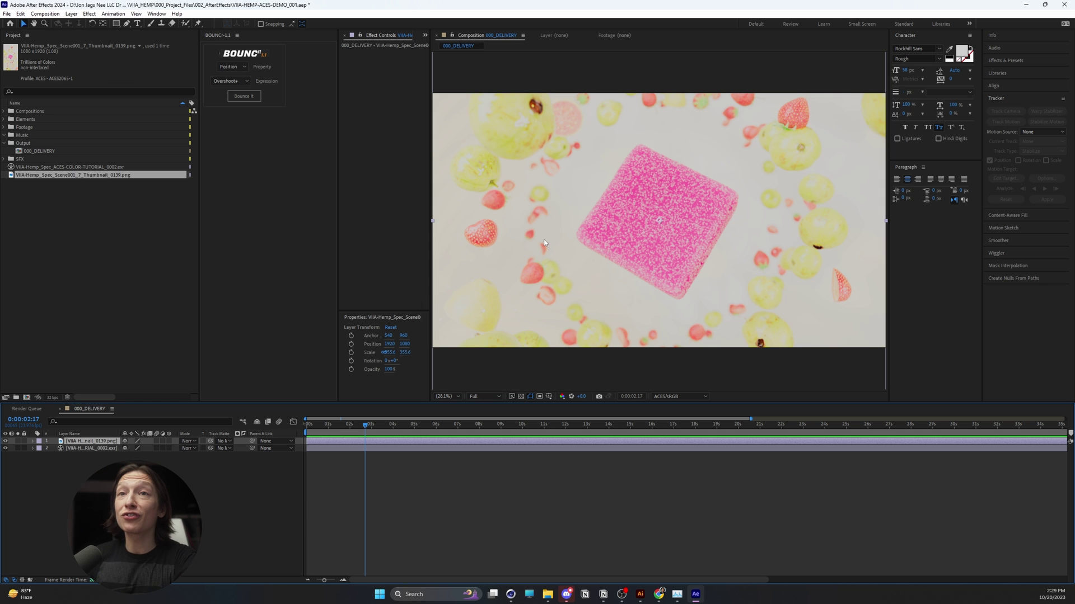
# Override the media color space of the thumbnail PNG footage with color_picking: Output - sRGB.
pyautogui.rightClick(106, 177)
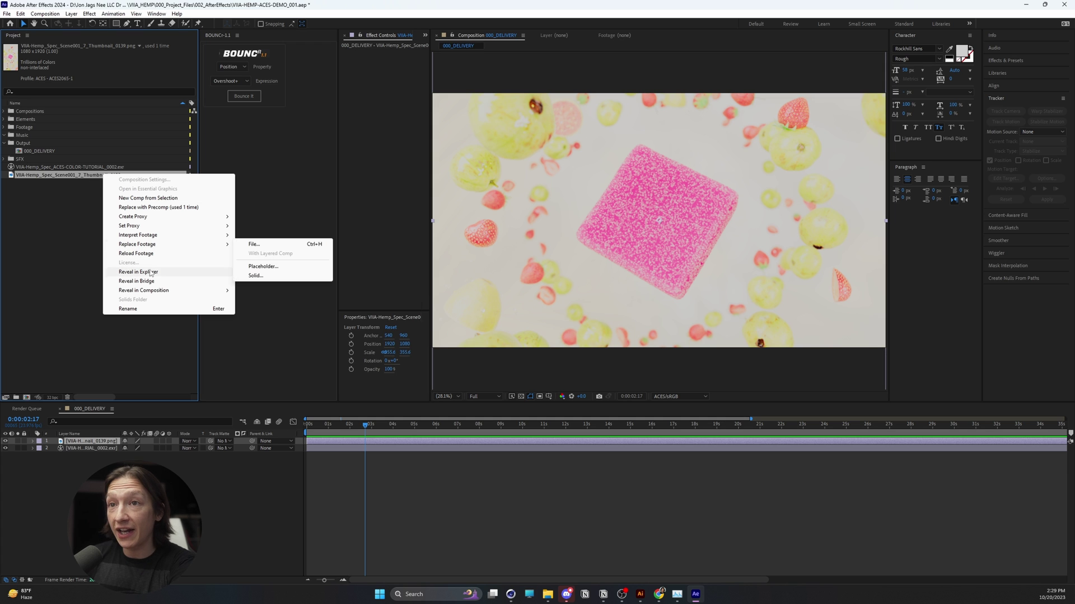
pyautogui.moveTo(133, 237)
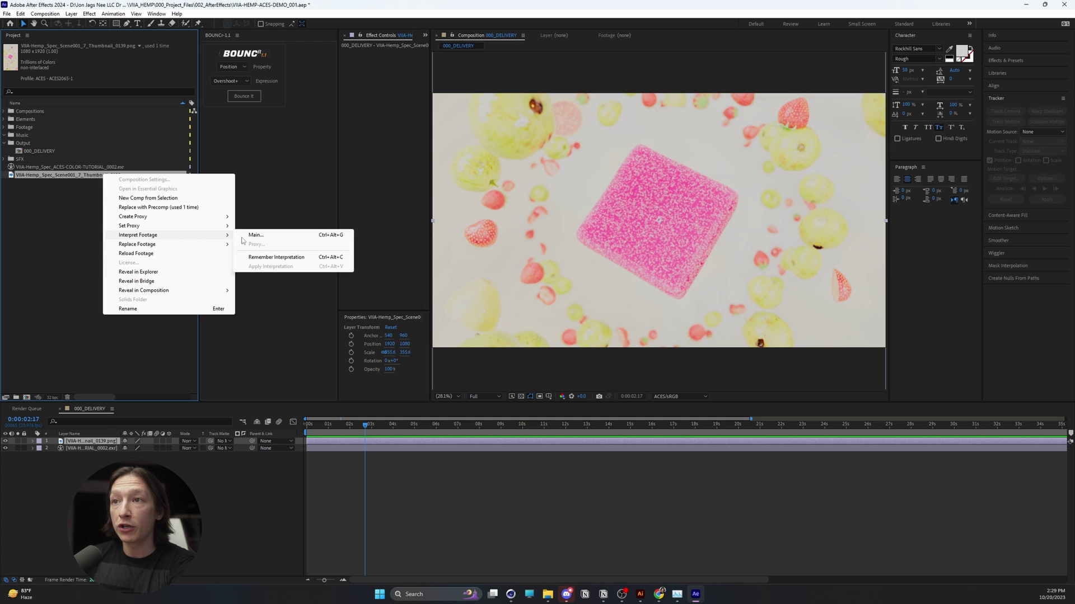
pyautogui.click(278, 235)
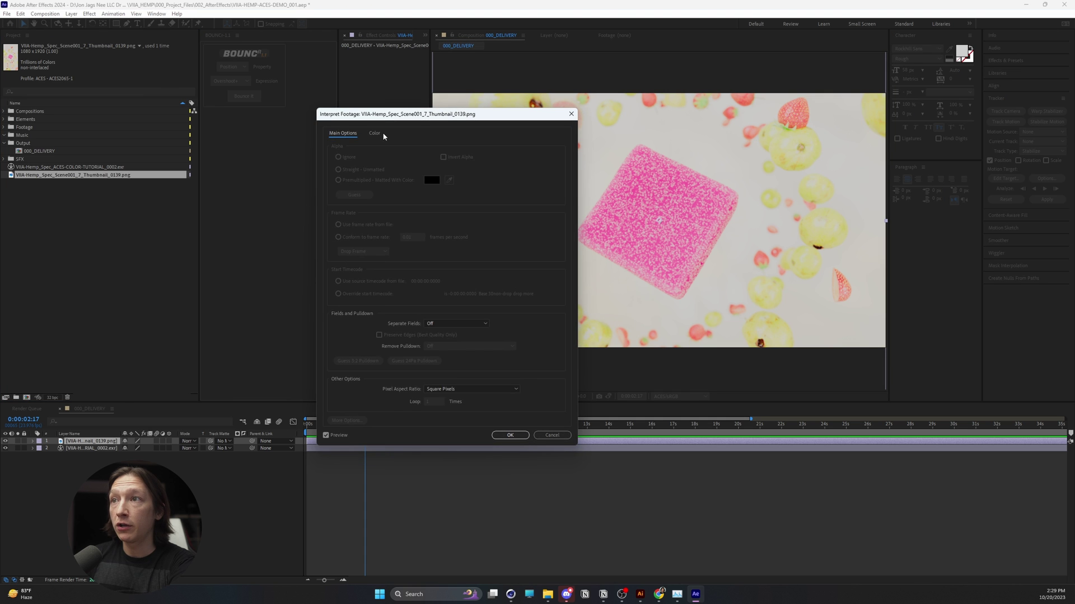
pyautogui.click(383, 133)
pyautogui.click(418, 182)
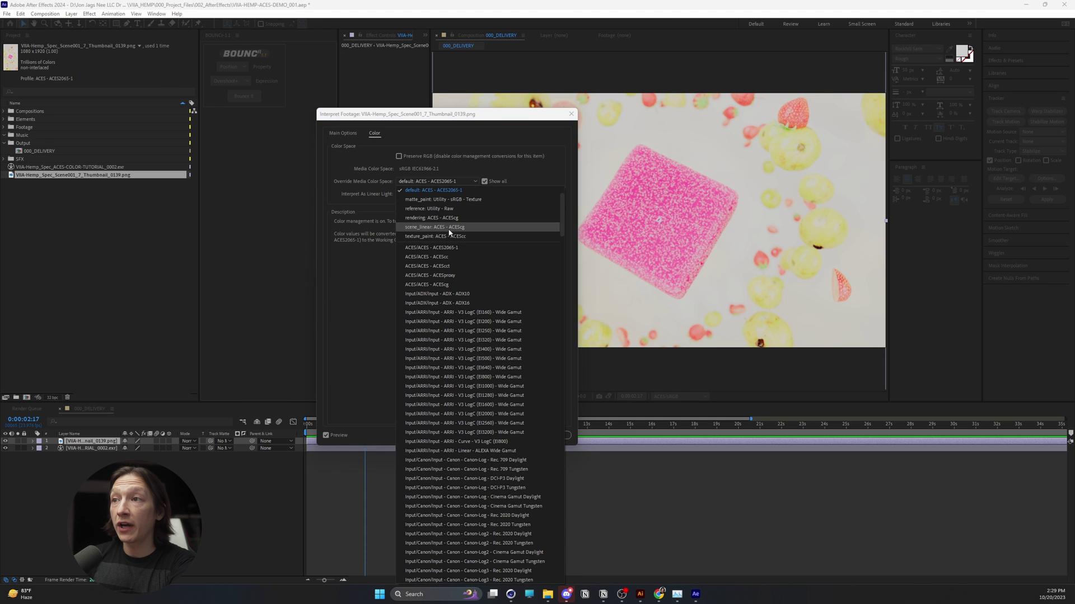
pyautogui.scroll(1, 501, 265)
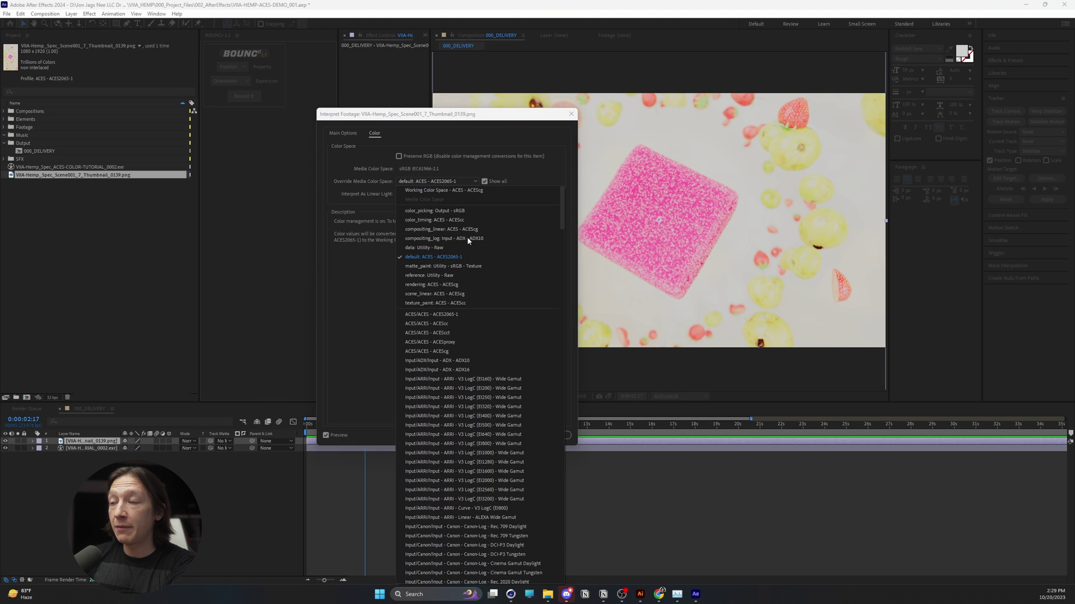
pyautogui.scroll(-5, 475, 246)
pyautogui.scroll(5, 474, 239)
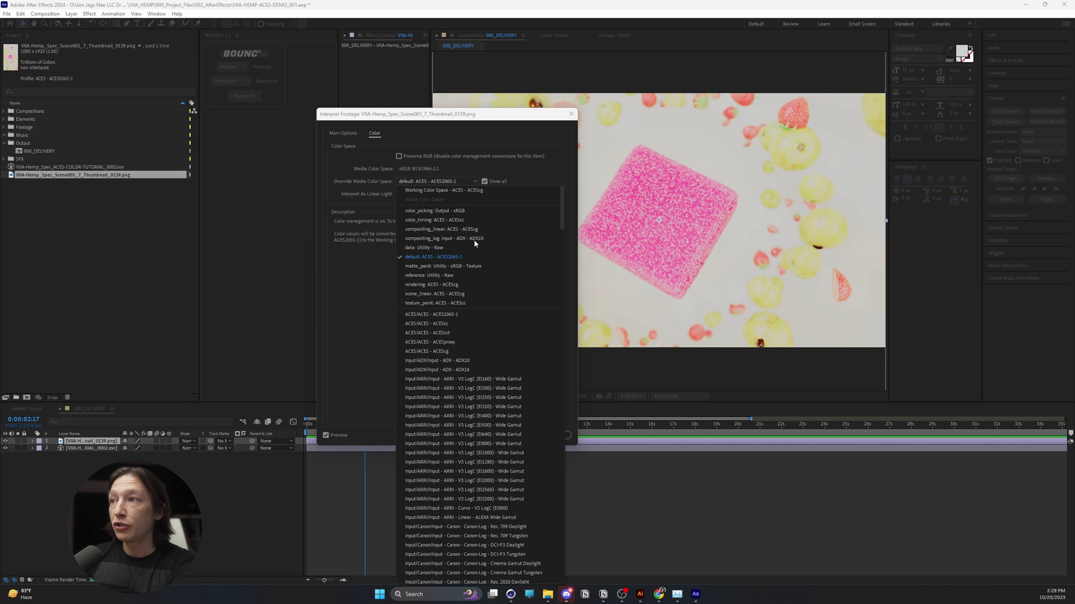
pyautogui.click(441, 212)
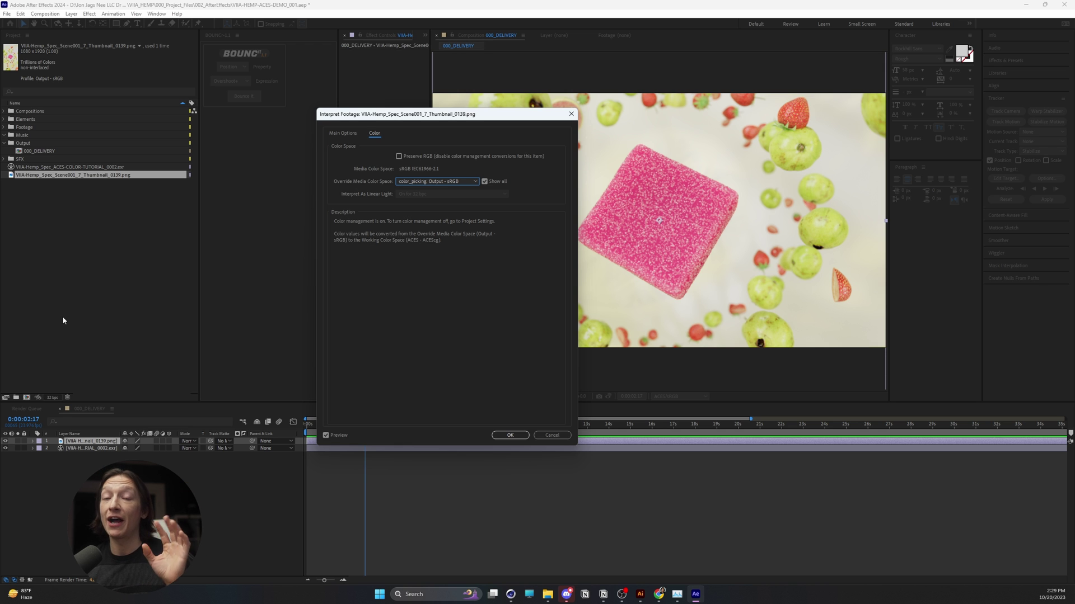
pyautogui.click(510, 436)
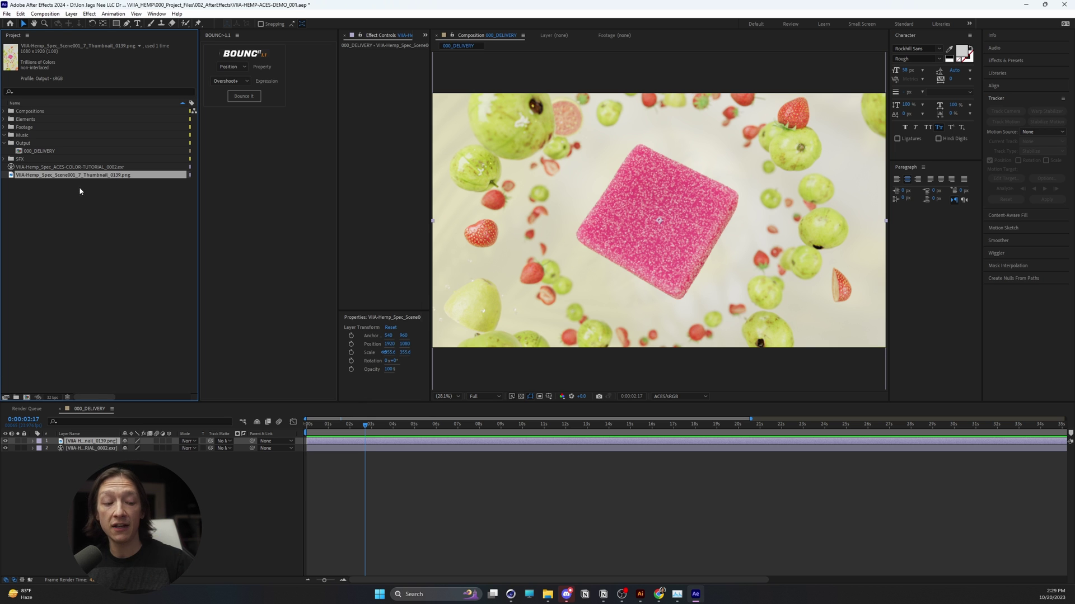
# Review the thumbnail PNG's color interpretation settings and close them.
pyautogui.hotkey('ctrl', 'alt', 'g')
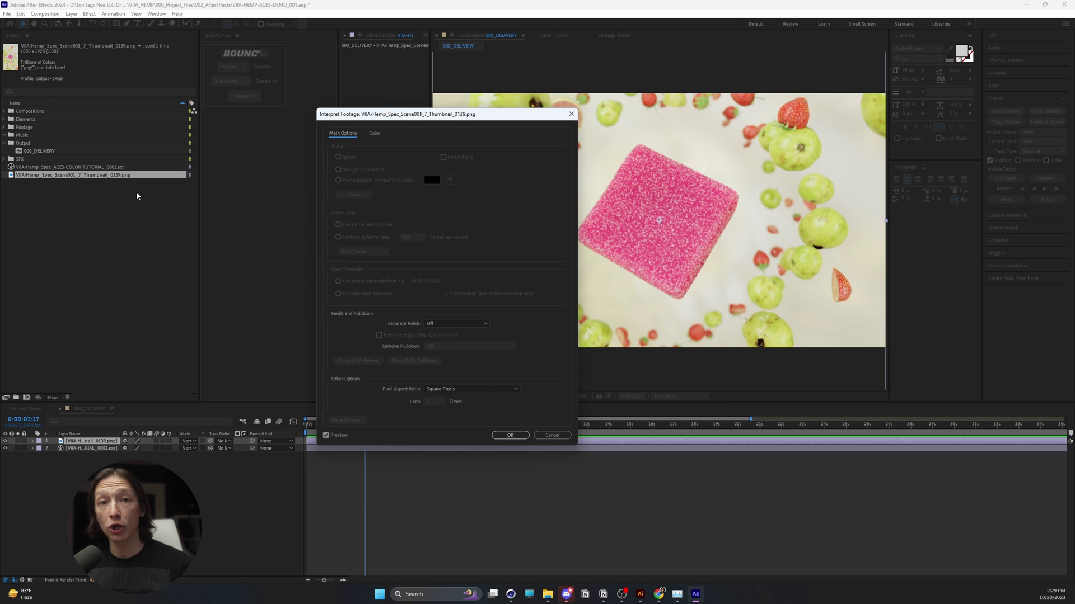
pyautogui.click(374, 132)
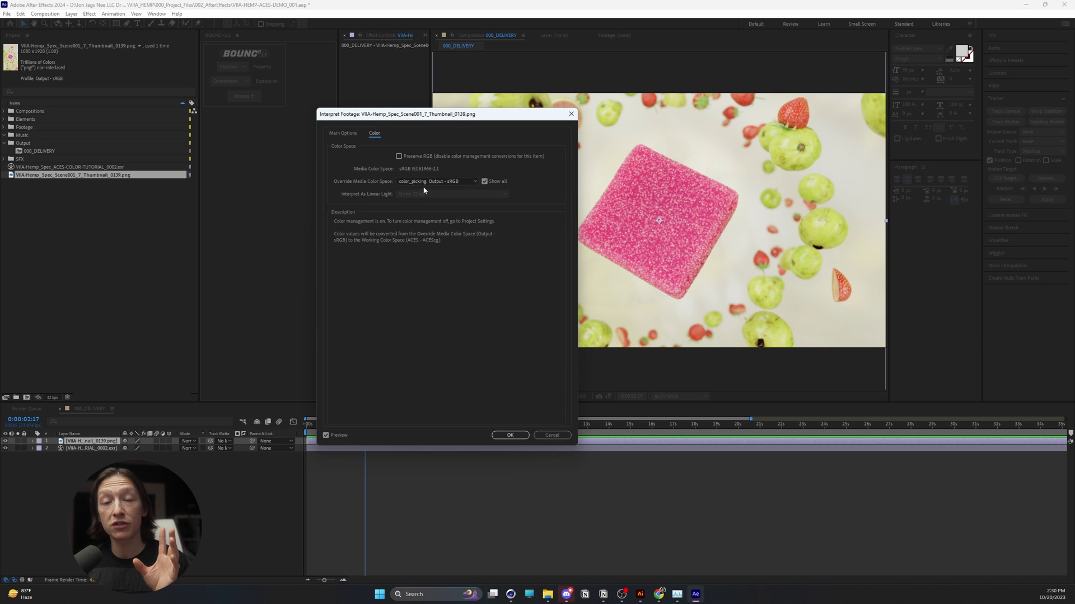
pyautogui.click(495, 435)
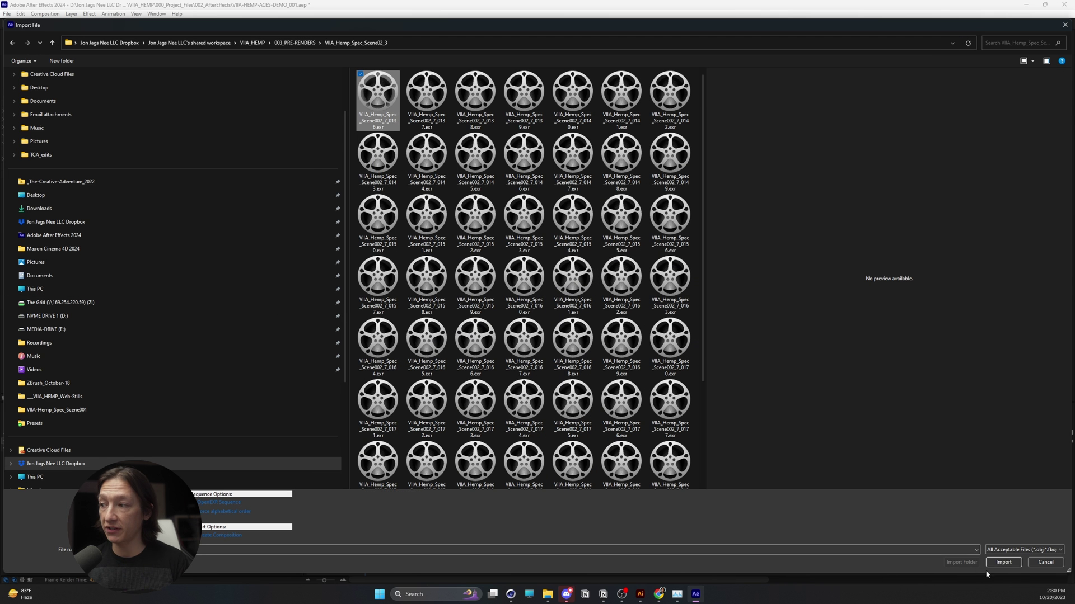
# Import the VIIA_Hemp_Spec_Scene002_7 EXR sequence (frames 0136-0194) and open it in the Footage viewer.
pyautogui.click(1003, 561)
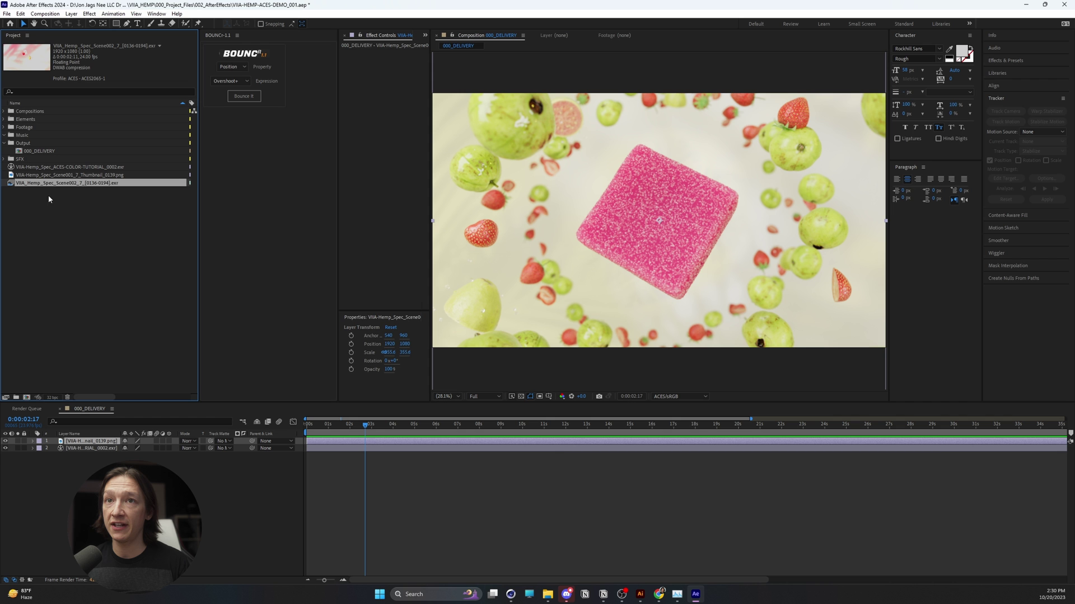
pyautogui.doubleClick(8, 183)
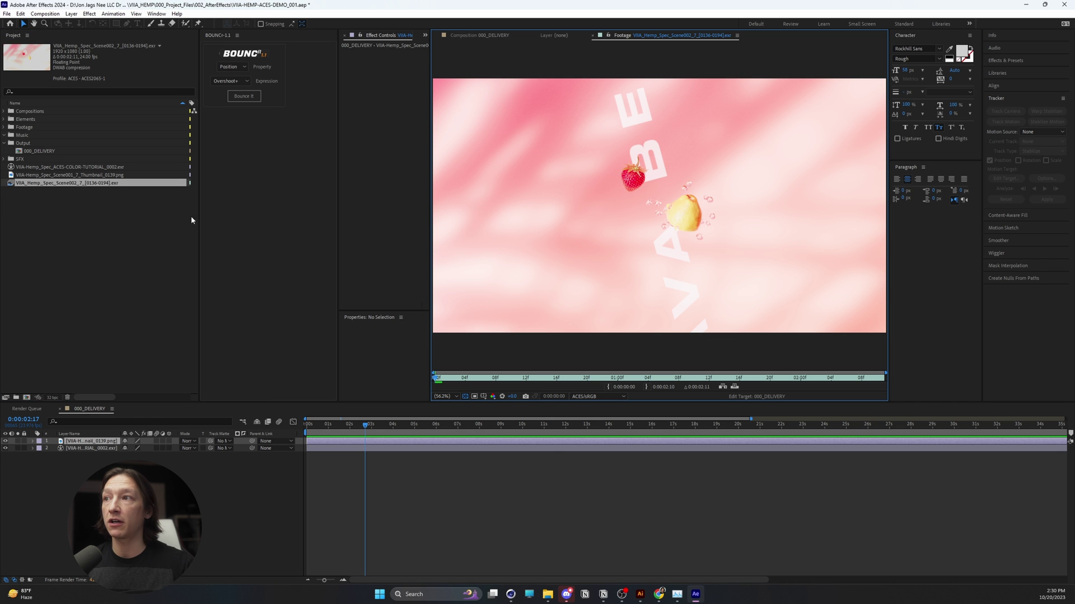
# Override the media color space of the VIIA_Hemp_Spec_Scene002_7 EXR sequence with compositing_linear: ACES - ACEScg.
pyautogui.moveTo(447, 385); pyautogui.dragTo(663, 378)
pyautogui.click(74, 185)
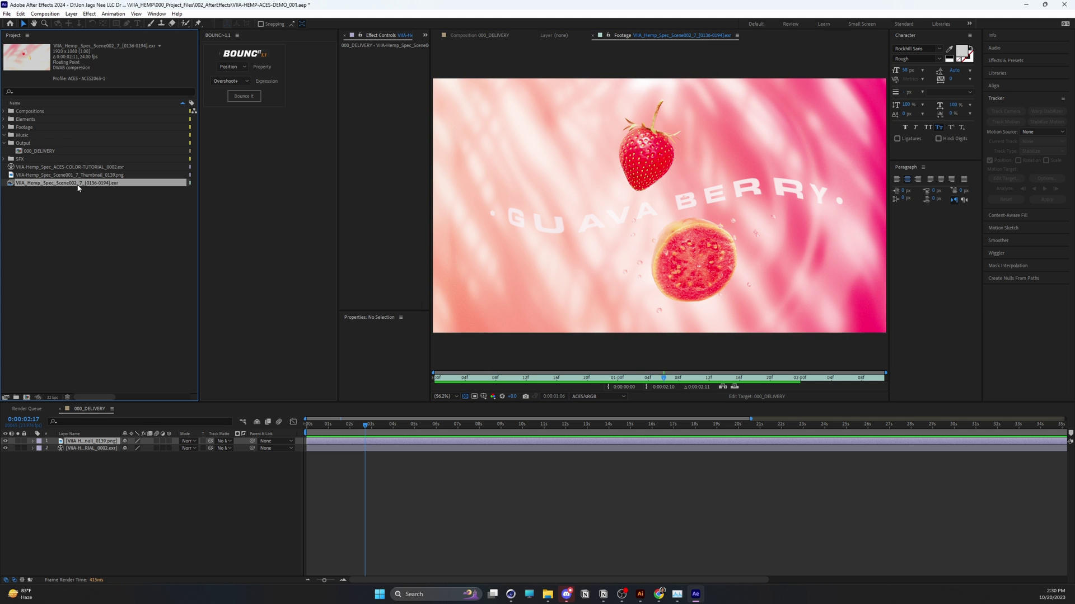
pyautogui.hotkey('ctrl', 'alt', 'g')
pyautogui.click(374, 133)
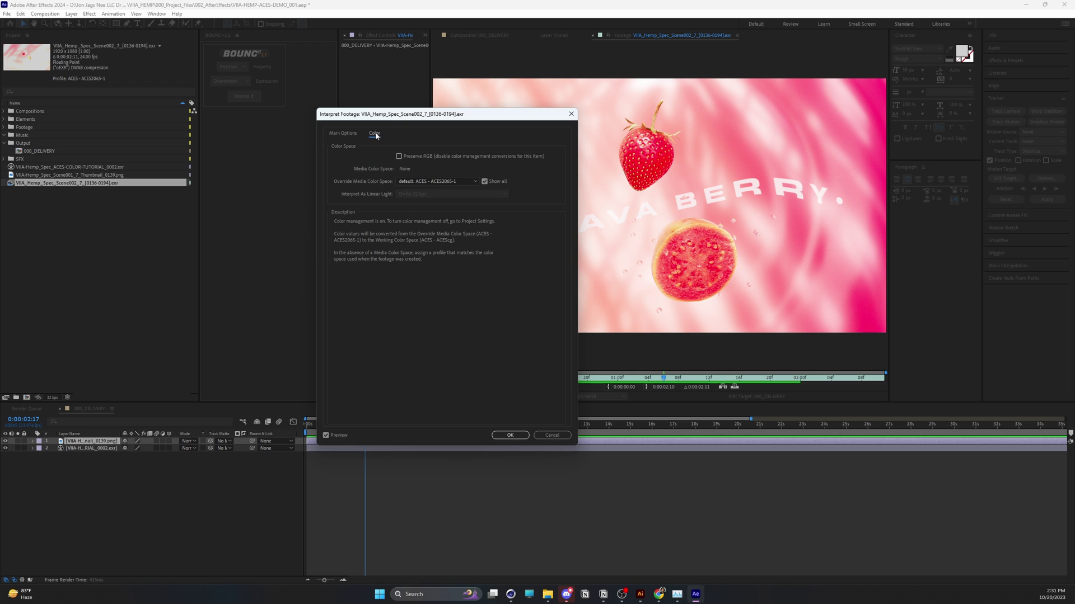
pyautogui.click(436, 181)
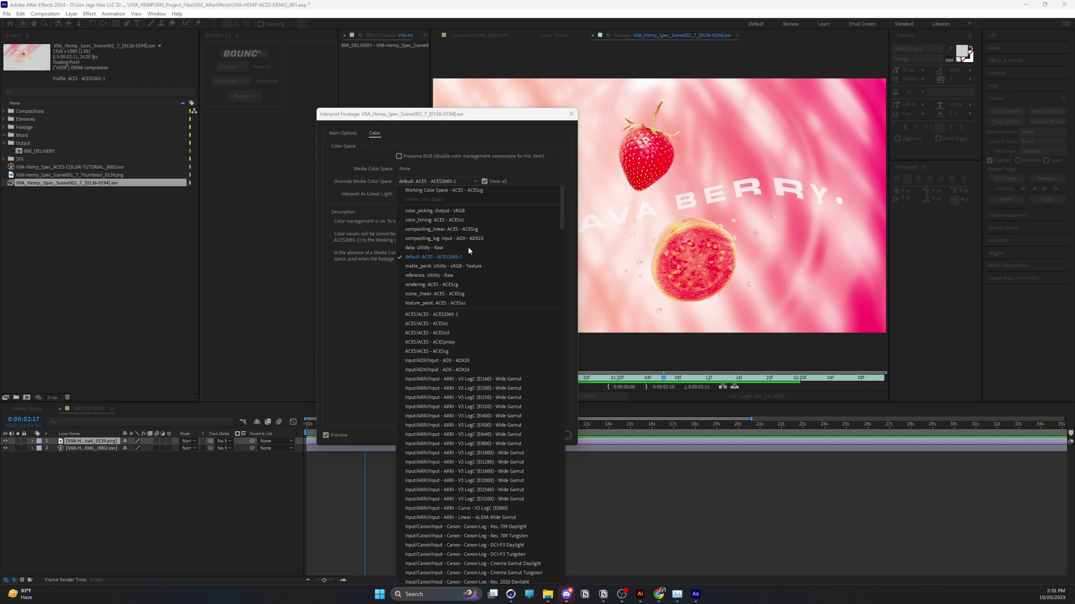
pyautogui.click(426, 230)
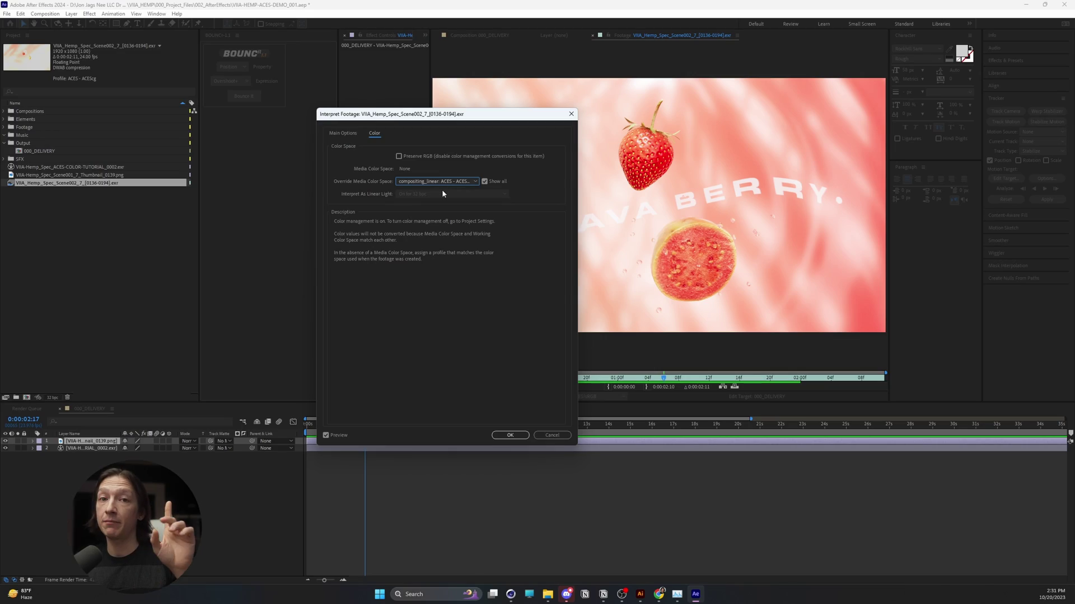
pyautogui.click(431, 183)
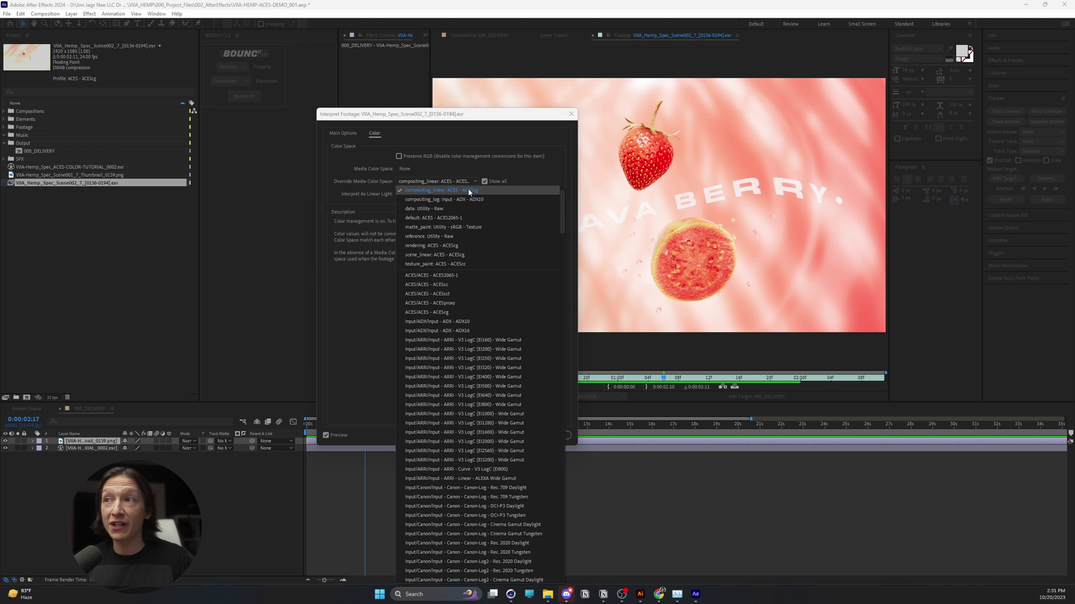
pyautogui.click(443, 192)
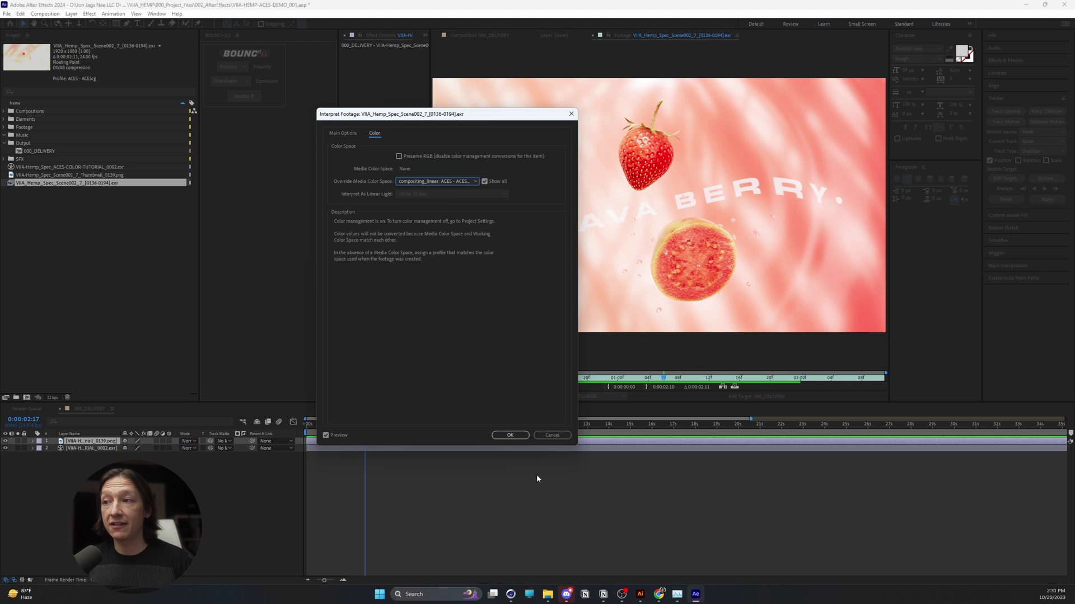
pyautogui.click(501, 435)
# Create a new composition from the VIIA_Hemp_Spec_Scene002_7 EXR sequence and preview its playback.
pyautogui.moveTo(369, 424); pyautogui.dragTo(412, 427)
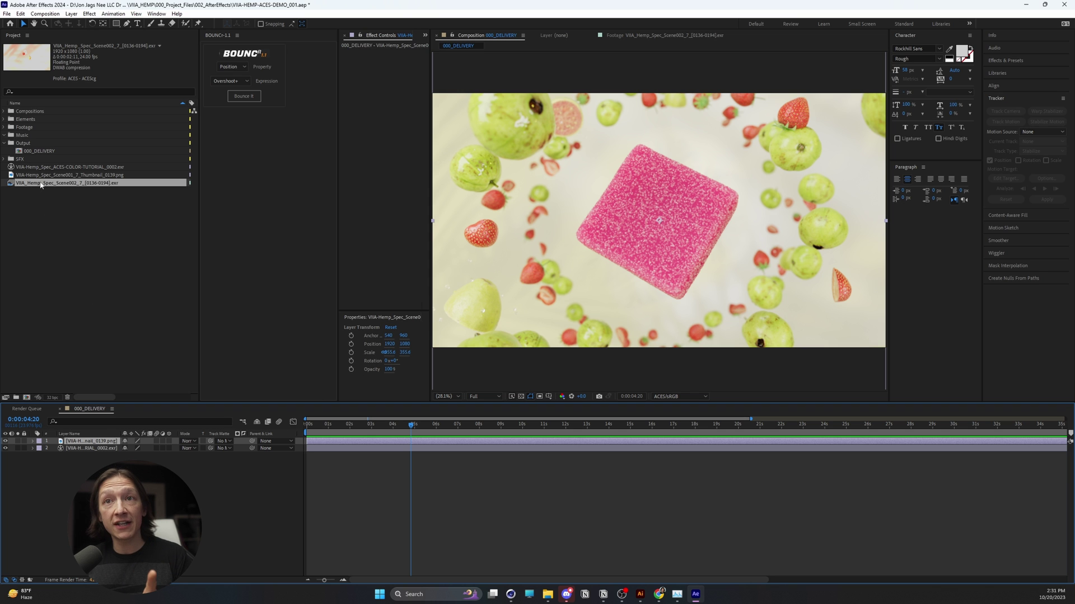
pyautogui.moveTo(41, 185); pyautogui.dragTo(25, 399)
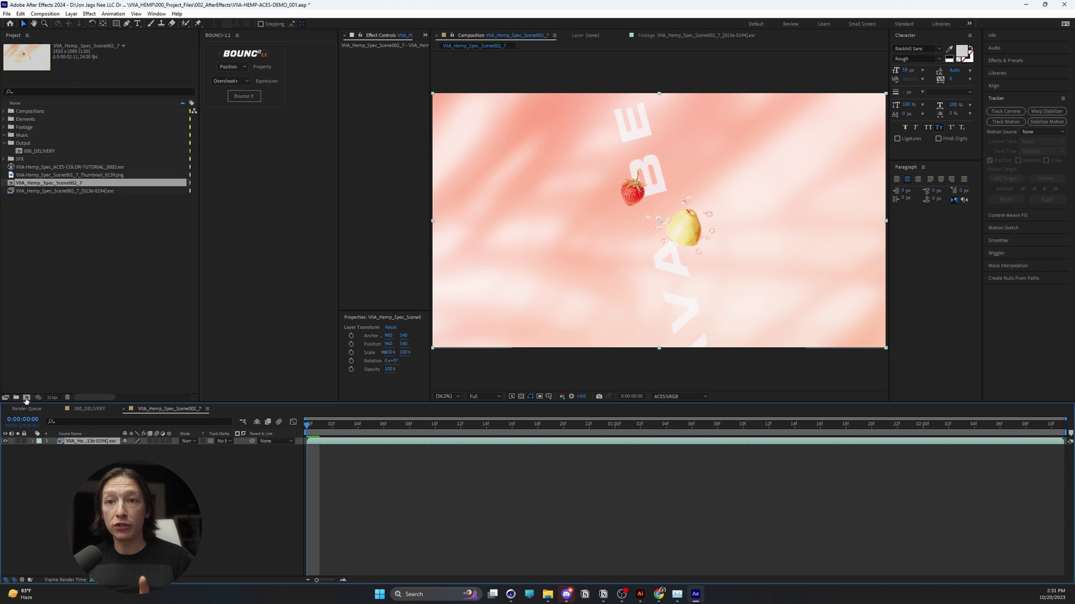
pyautogui.moveTo(333, 424); pyautogui.dragTo(383, 437)
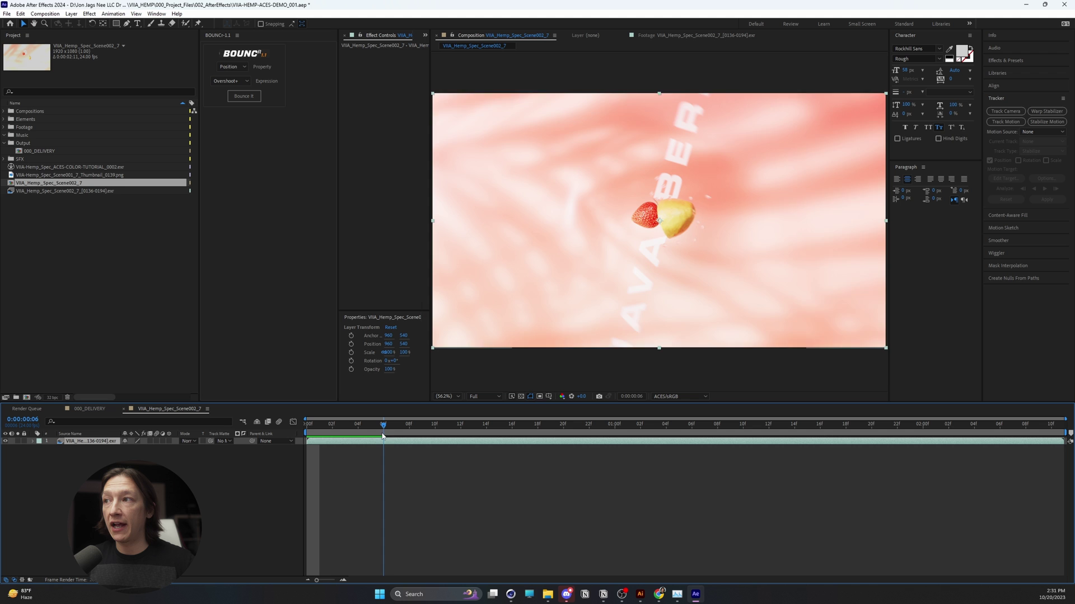
pyautogui.press('space')
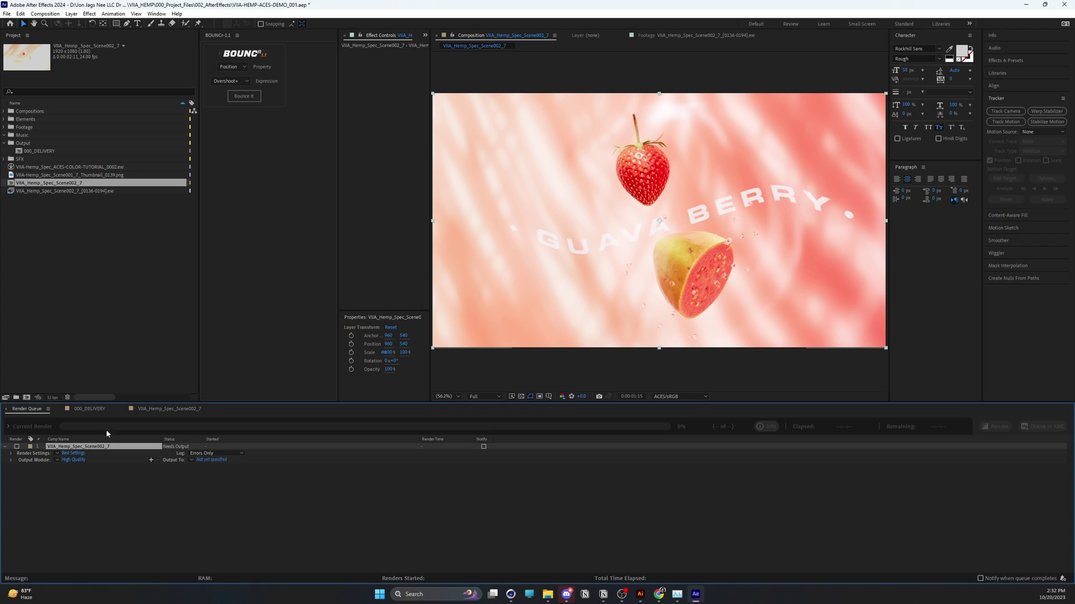
# Set the queued composition's output module to H.264 - Match Render Settings - 40 Mbps with output color space Output/Output - Rec.709.
pyautogui.click(58, 460)
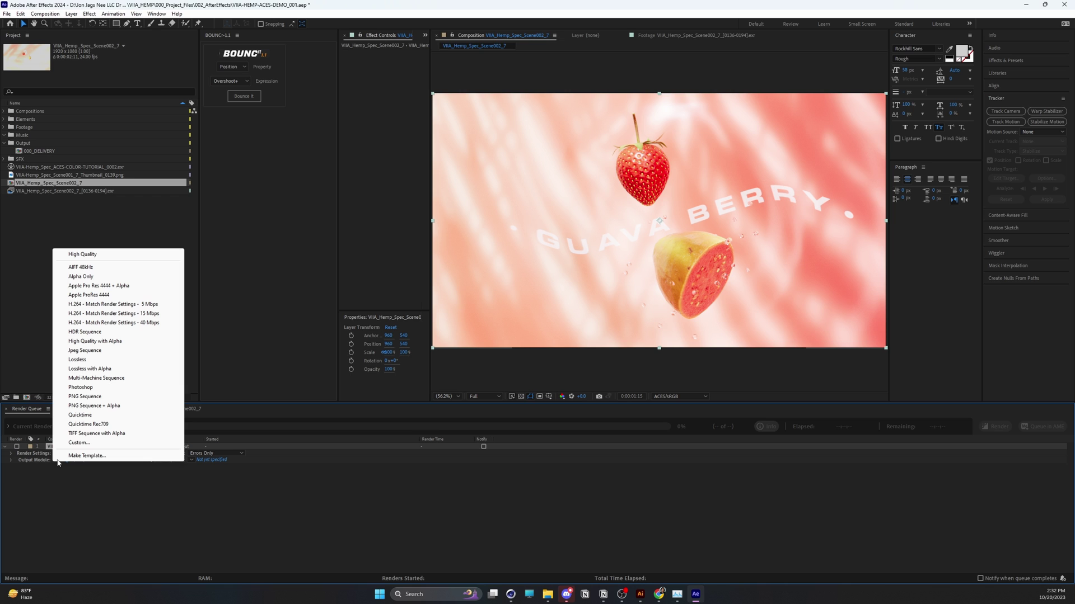
pyautogui.click(116, 324)
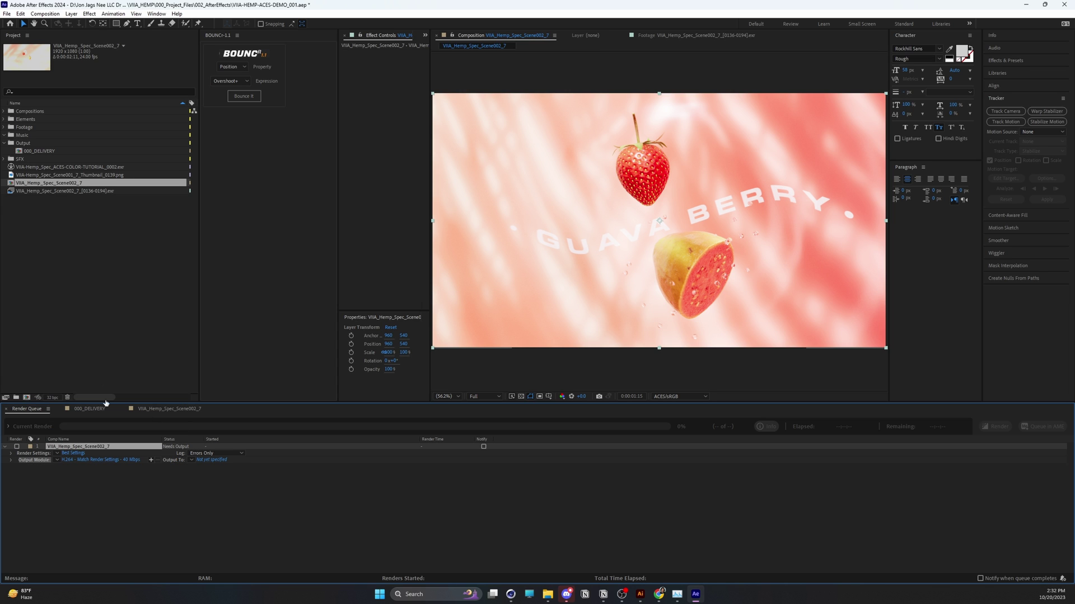
pyautogui.click(90, 460)
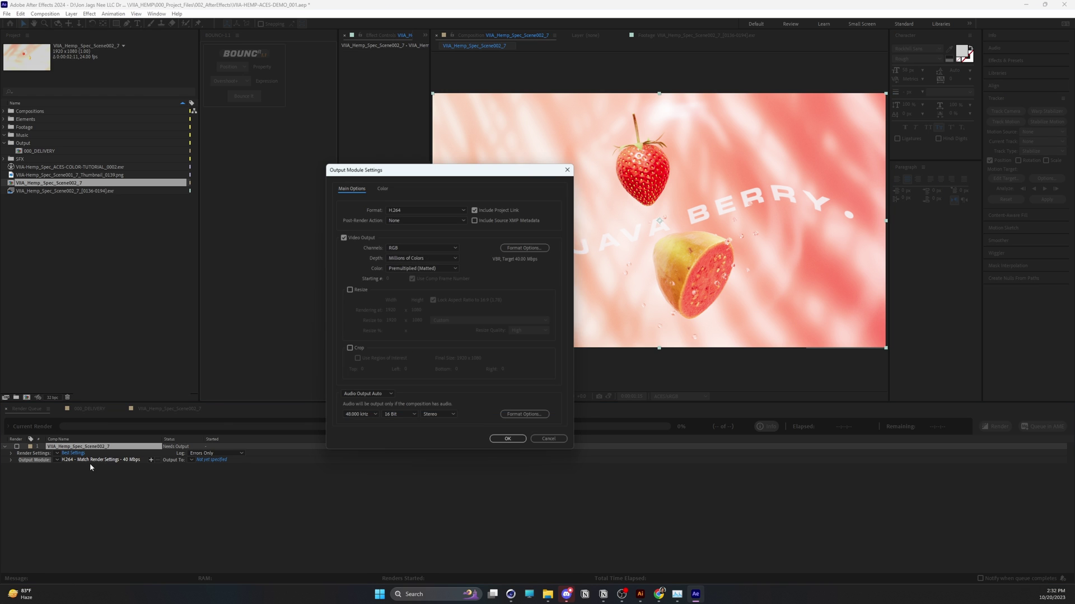
pyautogui.click(381, 186)
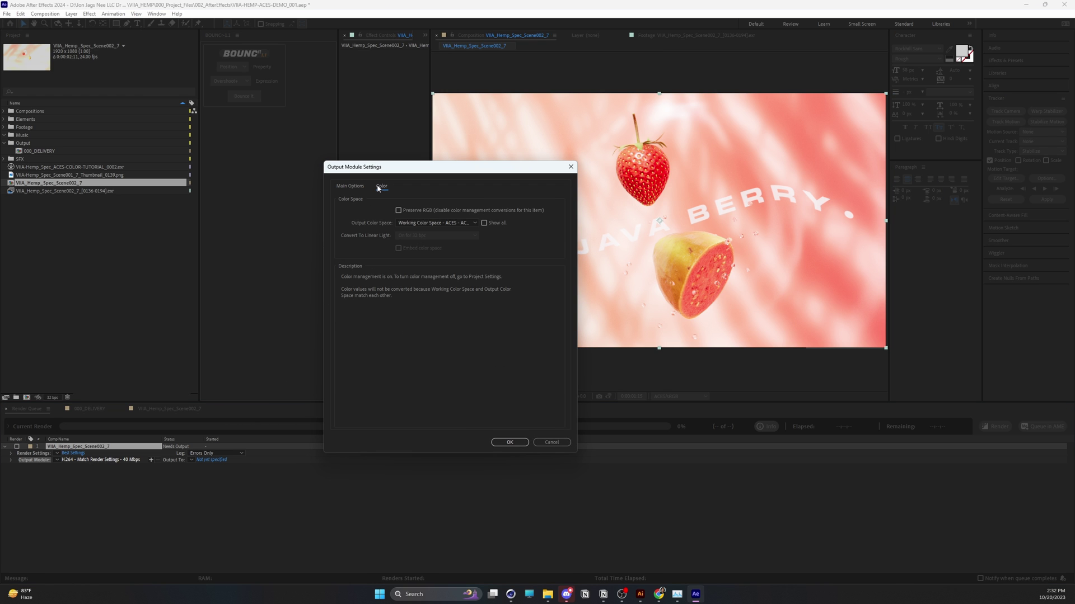
pyautogui.click(424, 223)
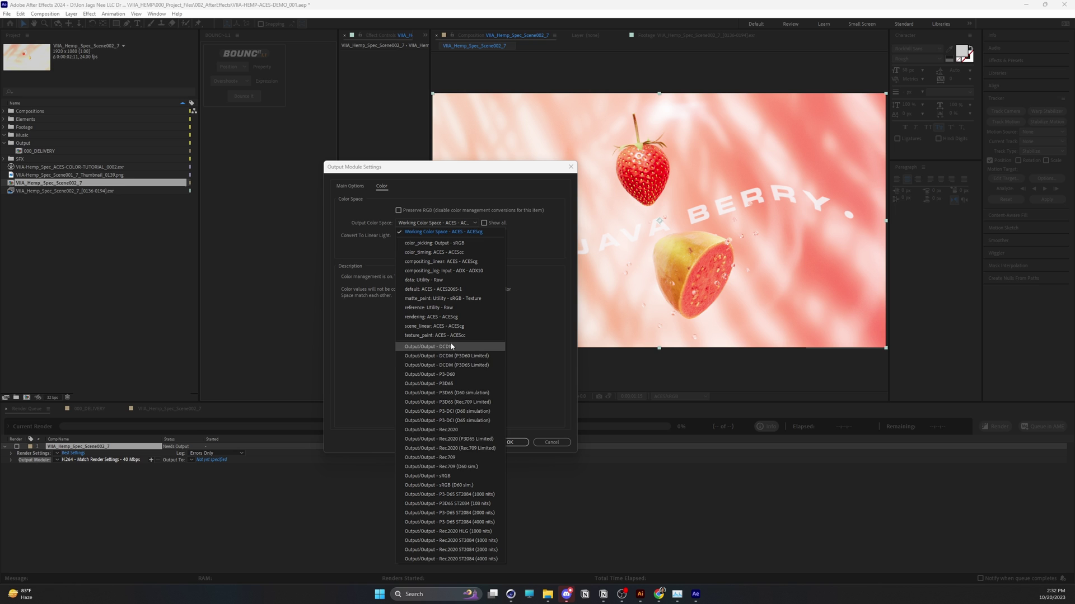
pyautogui.click(445, 457)
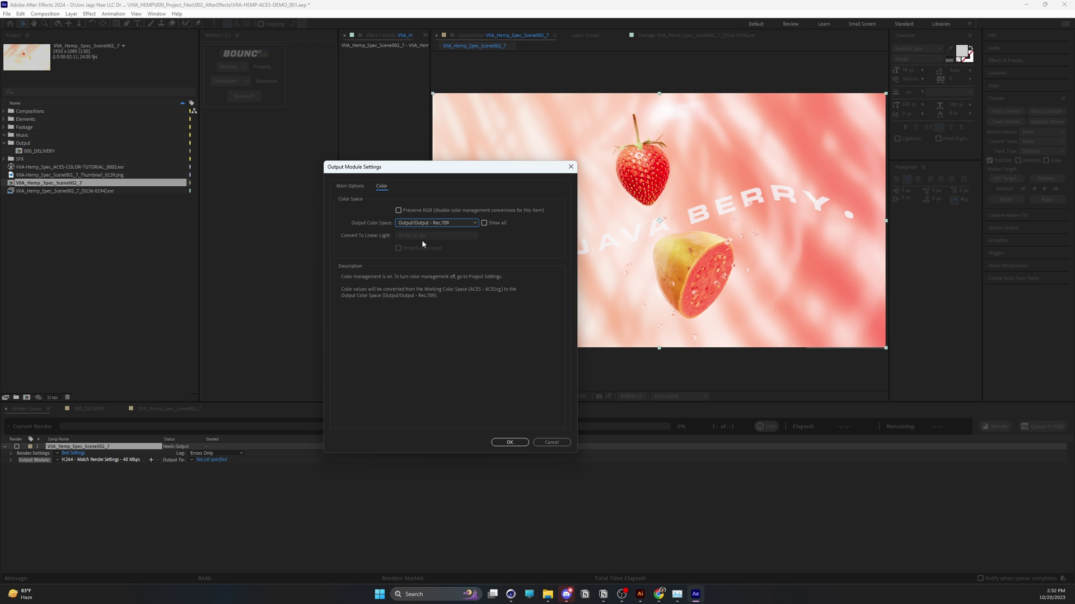
pyautogui.click(510, 443)
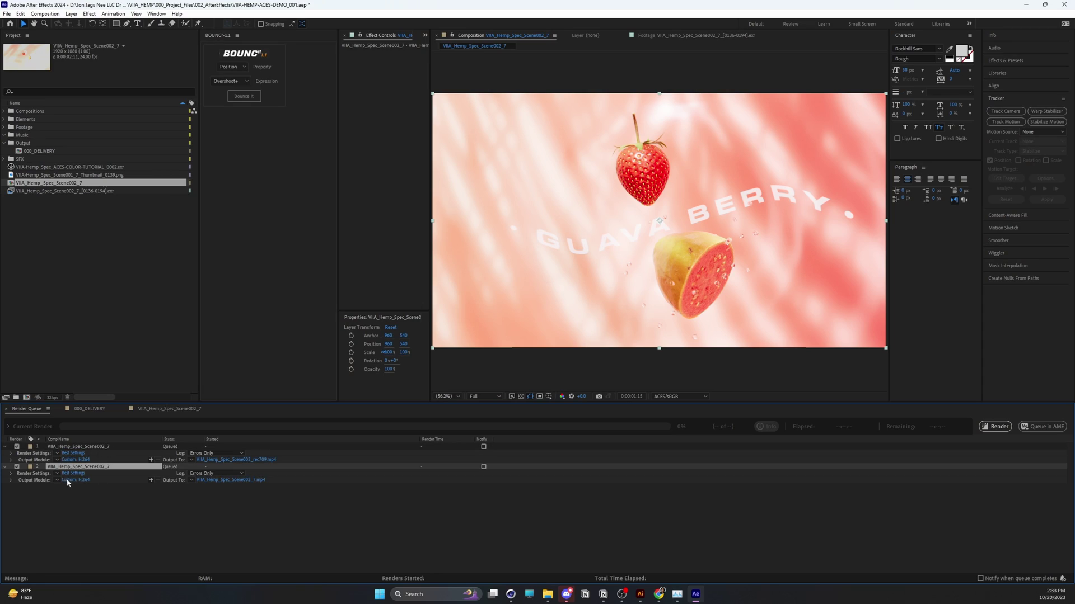
# Set the second queued render's output color space to Working Color Space - ACES - ACEScg.
pyautogui.click(68, 481)
pyautogui.click(382, 186)
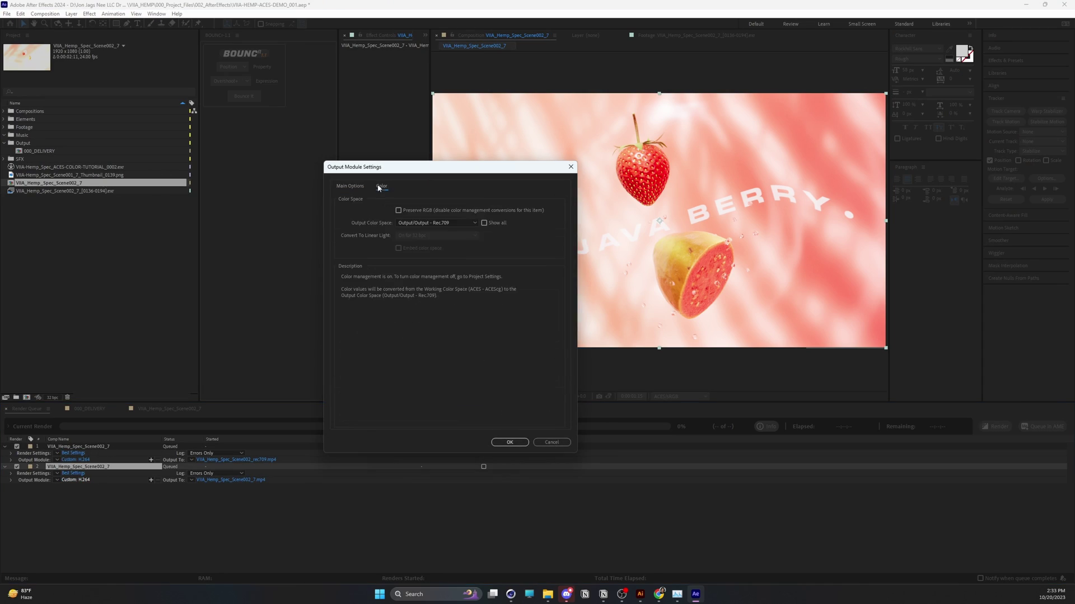
pyautogui.click(437, 224)
pyautogui.click(423, 233)
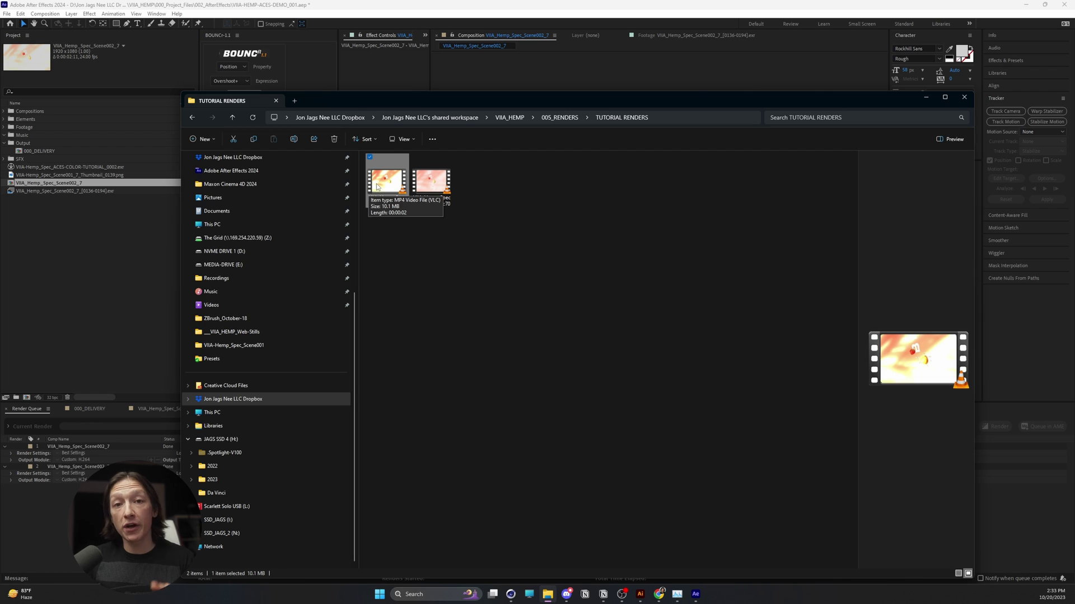
# Play the rendered VIIA_Hemp_Spec_Scene002_7.mp4 and VIIA_Hemp_Spec_Scene002_rec709.mp4 in VLC to compare their colors, pausing the Rec.709 version.
pyautogui.doubleClick(380, 185)
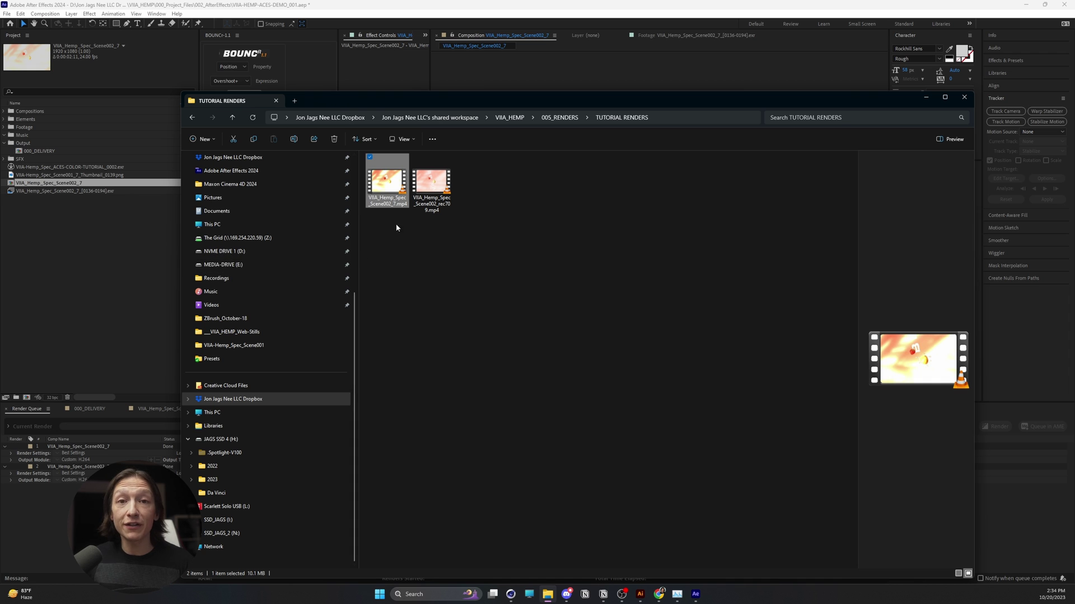
pyautogui.doubleClick(434, 185)
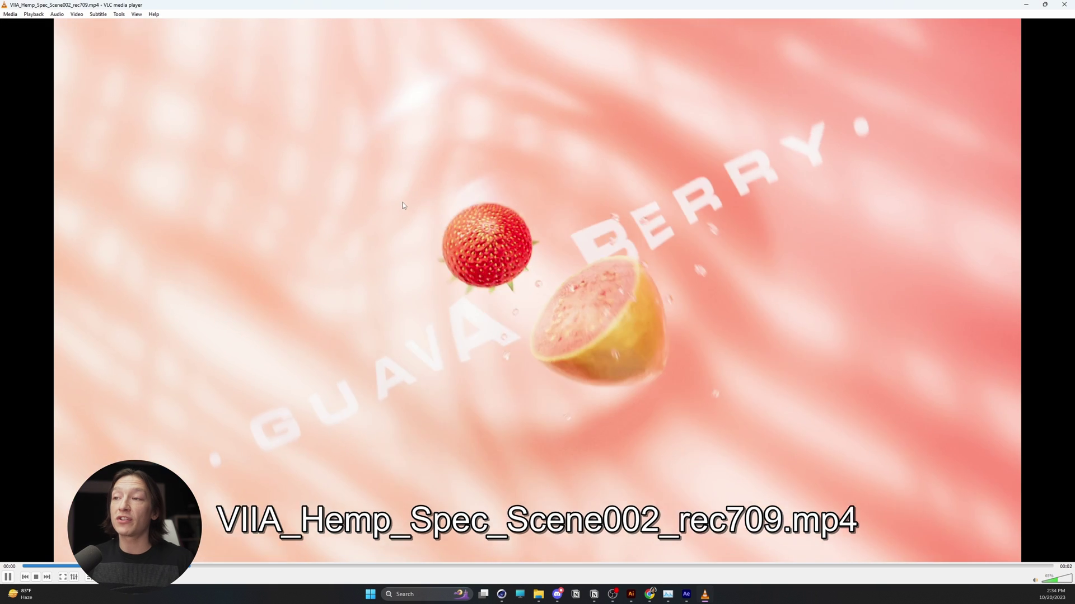
pyautogui.press('space')
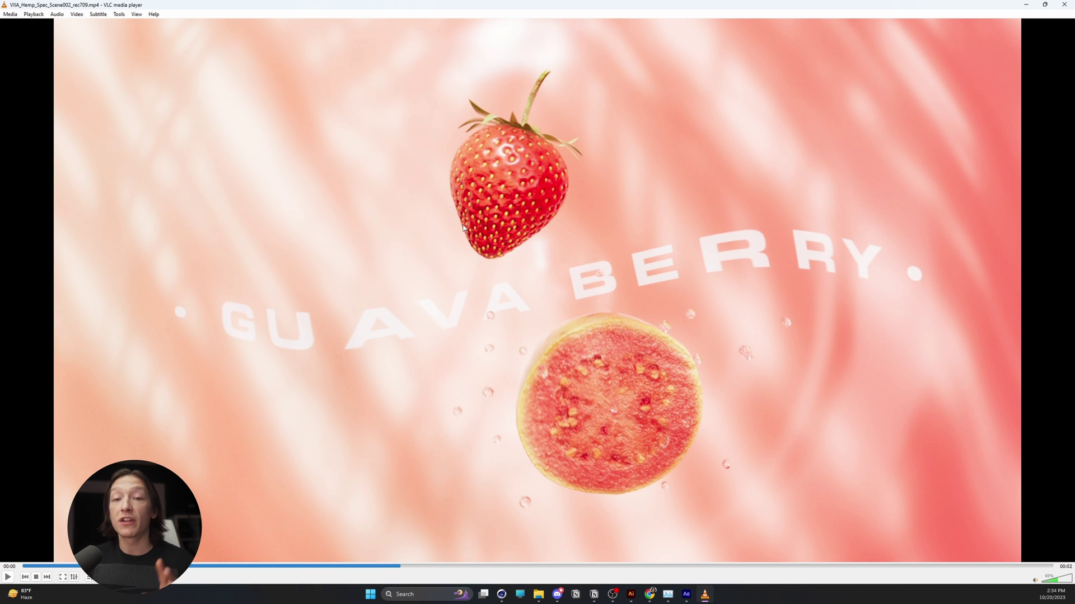